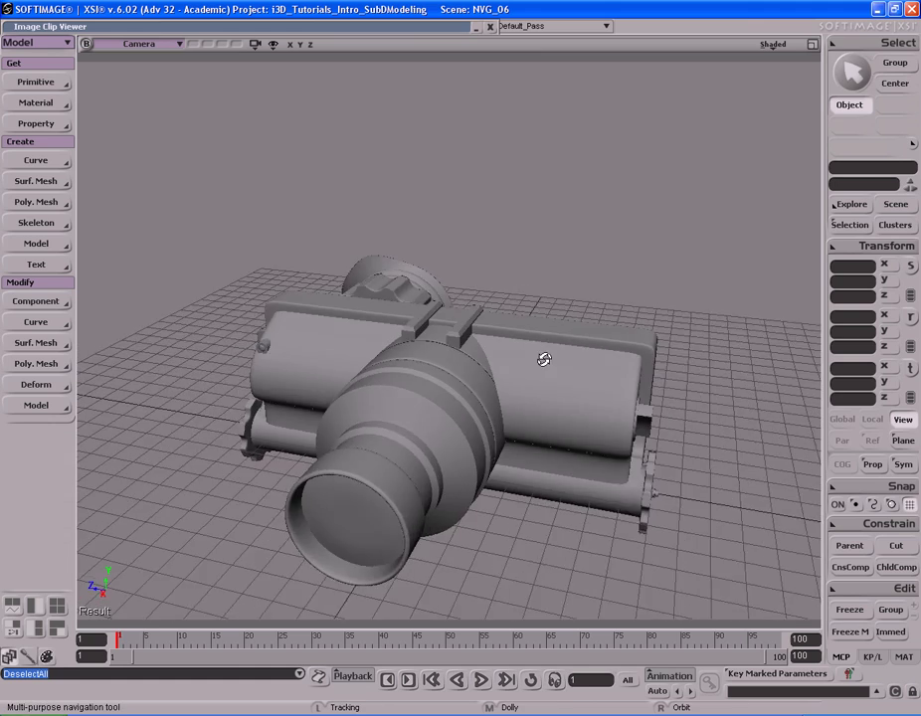
- Apply Symmetrize Polygons to the small bracket on the side of the goggle body
{"action": "left_click_drag", "start_coordinate": [398, 437], "coordinate": [525, 401]}
{"action": "middle_click_drag", "start_coordinate": [524, 401], "coordinate": [435, 410]}
{"action": "key", "text": "space"}
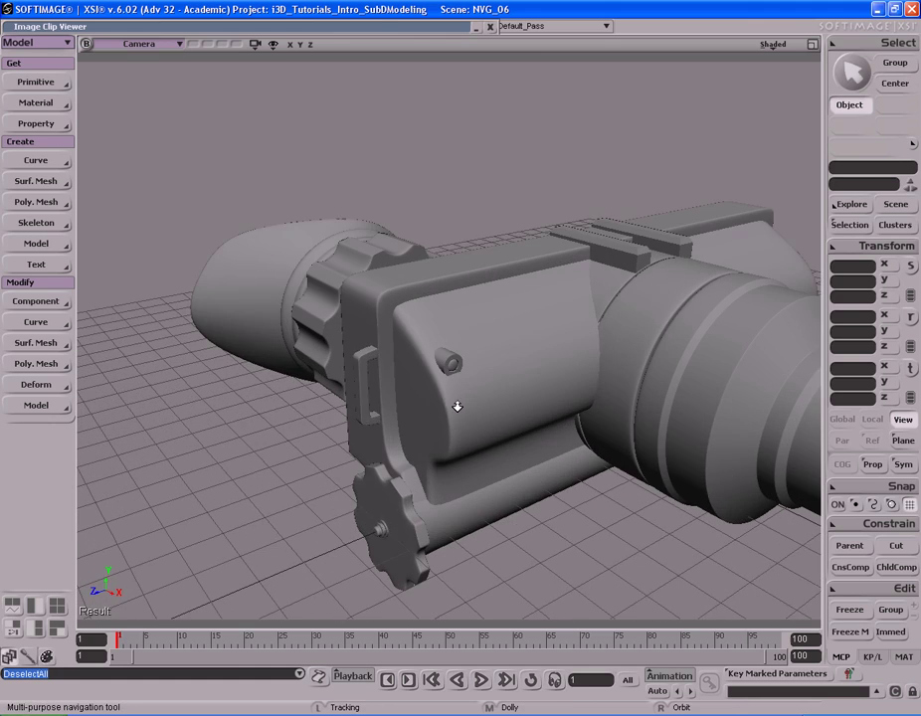
{"action": "left_click", "coordinate": [367, 374]}
{"action": "key", "text": "s"}
{"action": "left_click_drag", "start_coordinate": [652, 306], "coordinate": [543, 375]}
{"action": "right_click_drag", "start_coordinate": [544, 375], "coordinate": [491, 354]}
{"action": "mouse_move", "coordinate": [491, 354]}
{"action": "middle_mouse_down"}
{"action": "mouse_move", "coordinate": [509, 341]}
{"action": "mouse_move", "coordinate": [477, 339]}
{"action": "middle_mouse_up"}
{"action": "key", "text": "space"}
{"action": "key", "text": "s"}
{"action": "right_click_drag", "start_coordinate": [477, 339], "coordinate": [355, 390]}
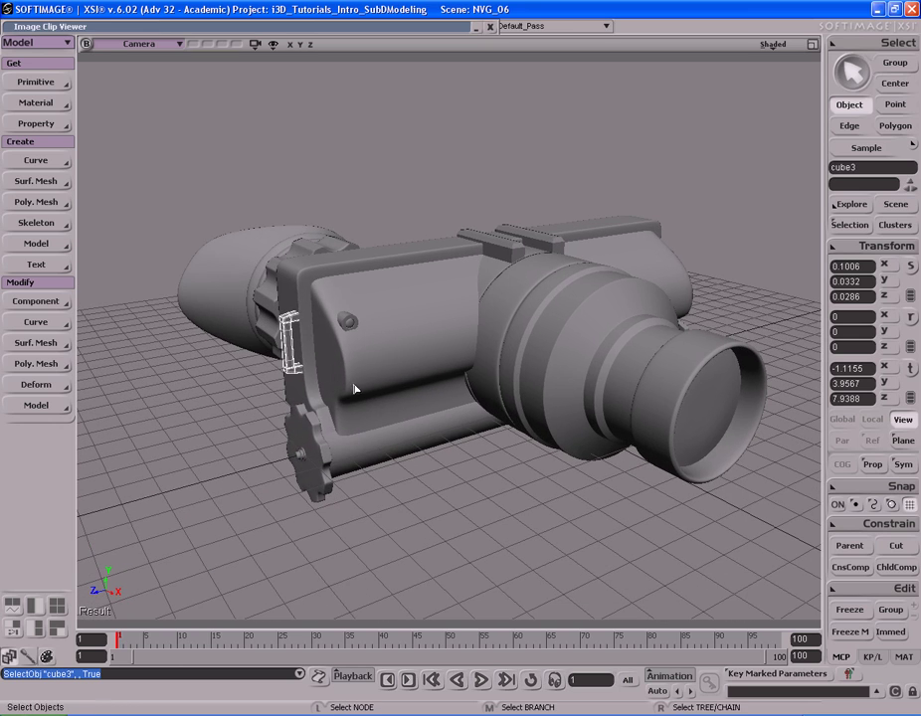
{"action": "right_click", "coordinate": [289, 347]}
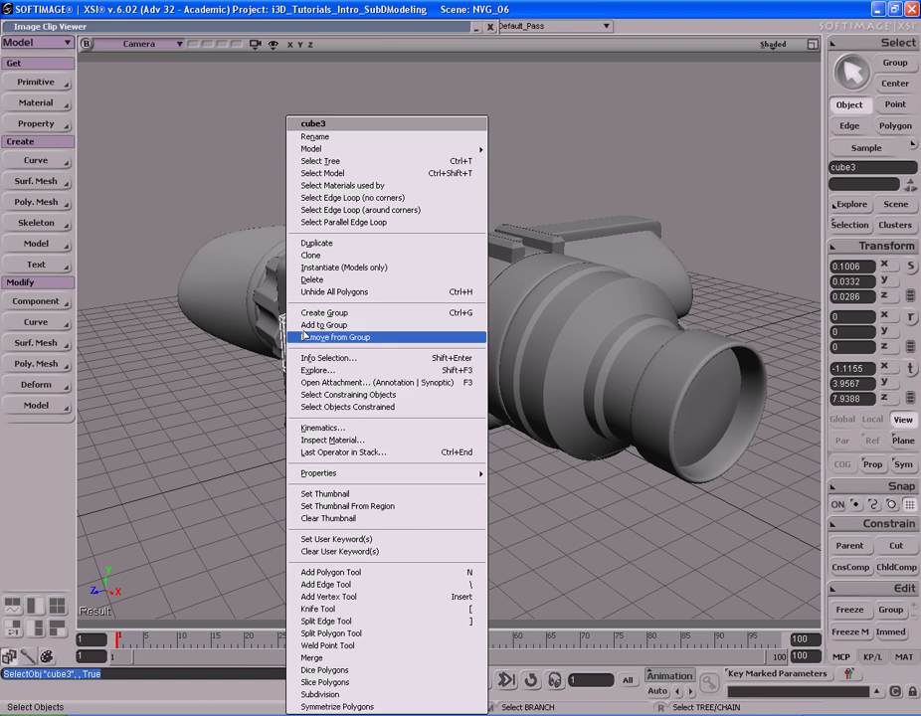
{"action": "left_click", "coordinate": [393, 708]}
- Set the bracket's symmetry plane normal to Z Axis and close the operator's properties
{"action": "key", "text": "s"}
{"action": "right_click_drag", "start_coordinate": [617, 428], "coordinate": [547, 383]}
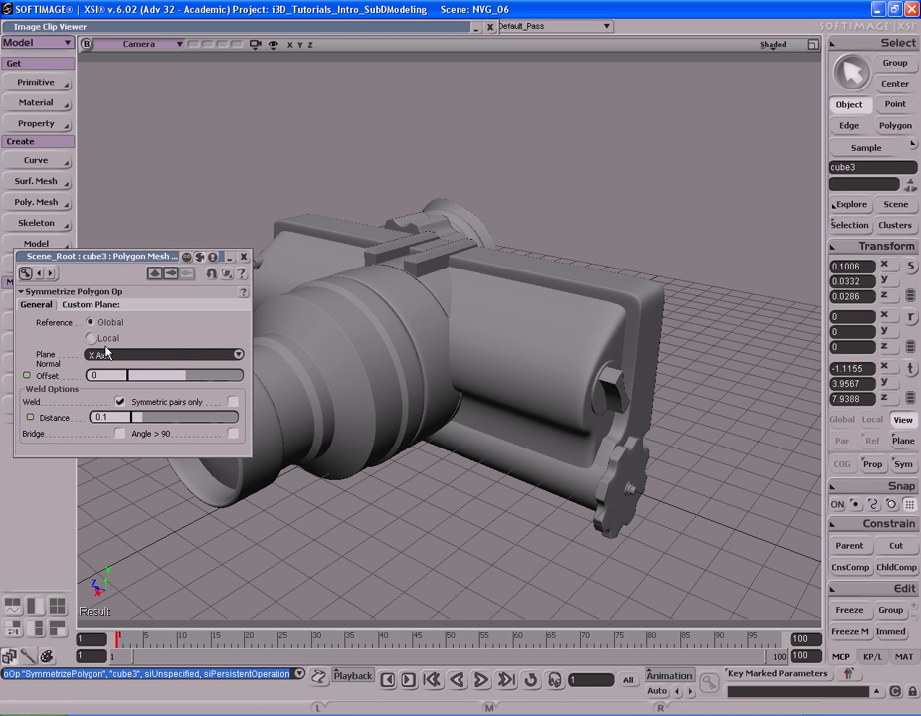
{"action": "left_click", "coordinate": [125, 353]}
{"action": "left_click", "coordinate": [149, 377]}
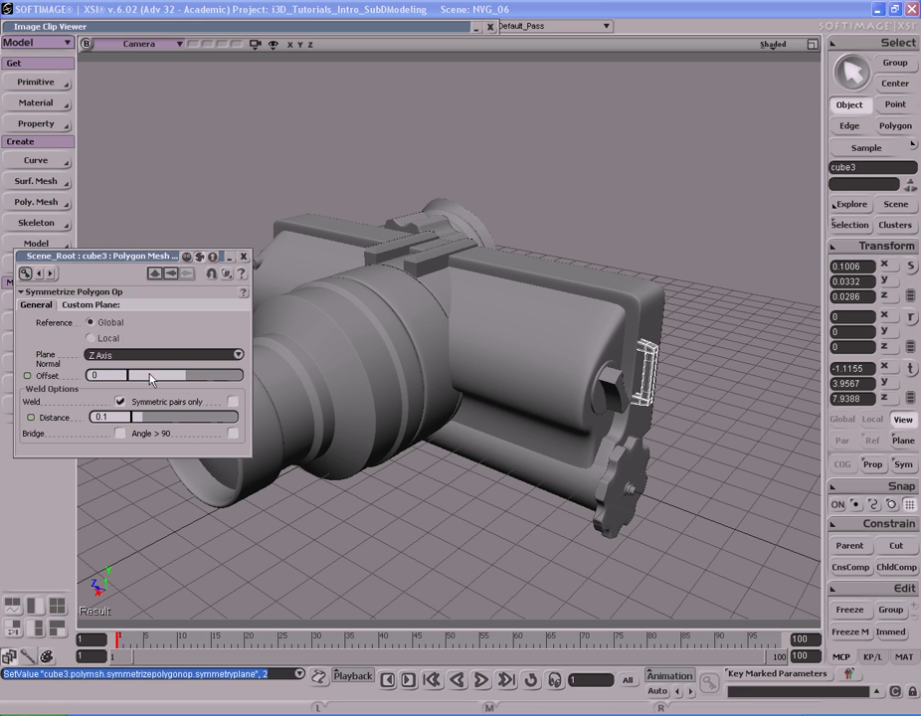
{"action": "left_click", "coordinate": [244, 256]}
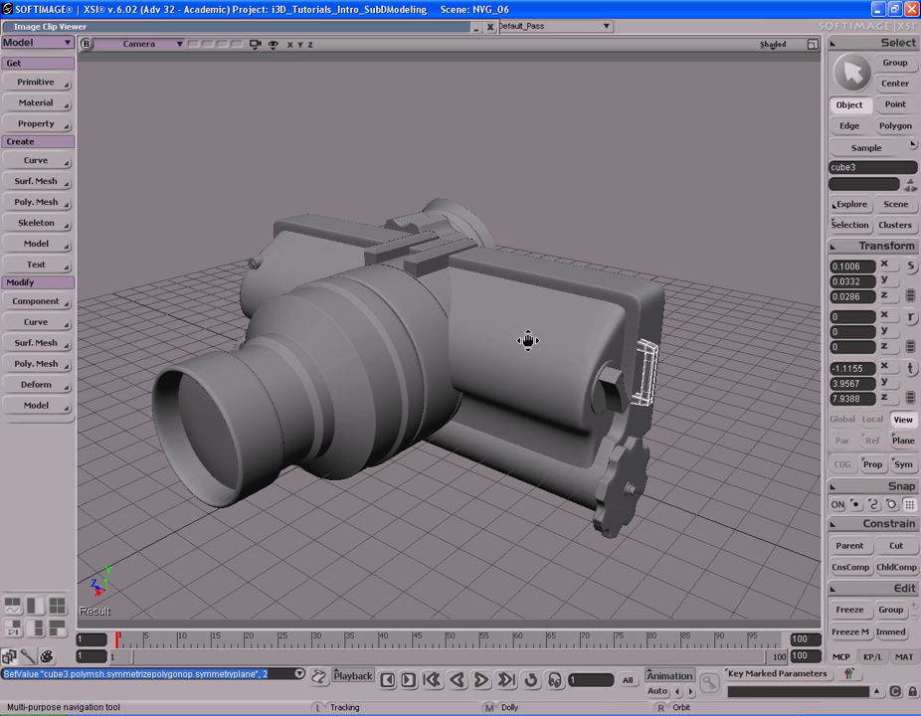
- Load the night-vision goggles reference photo into the Image Clip Viewer, then collapse the viewer
{"action": "left_click_drag", "start_coordinate": [535, 340], "coordinate": [495, 342]}
{"action": "left_click", "coordinate": [572, 372]}
{"action": "key", "text": "s"}
{"action": "right_click_drag", "start_coordinate": [556, 377], "coordinate": [496, 368]}
{"action": "double_click", "coordinate": [386, 27]}
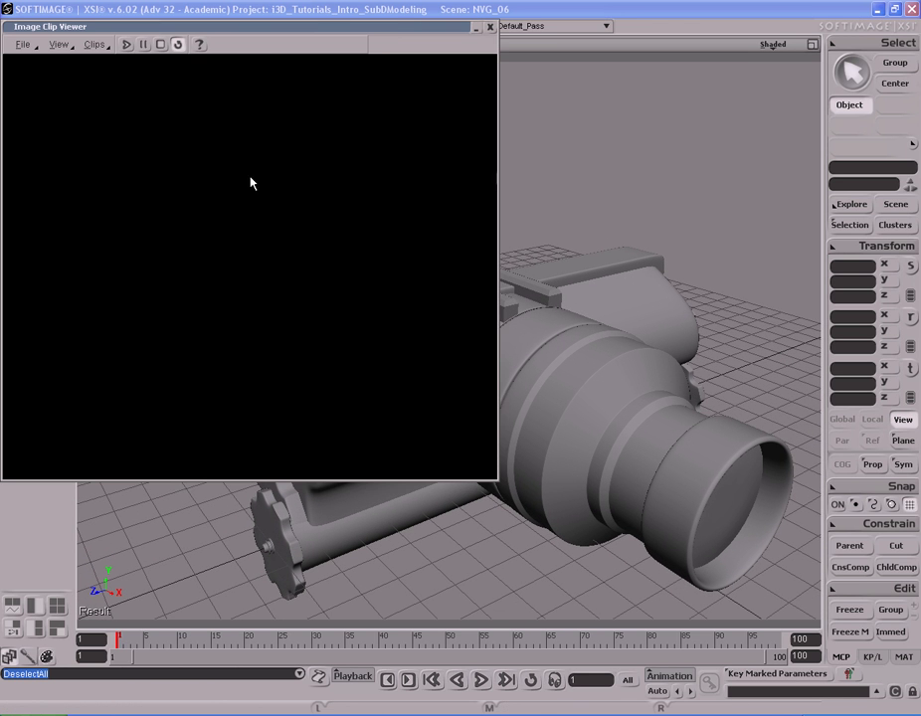
{"action": "left_click", "coordinate": [94, 43]}
{"action": "left_click", "coordinate": [101, 65]}
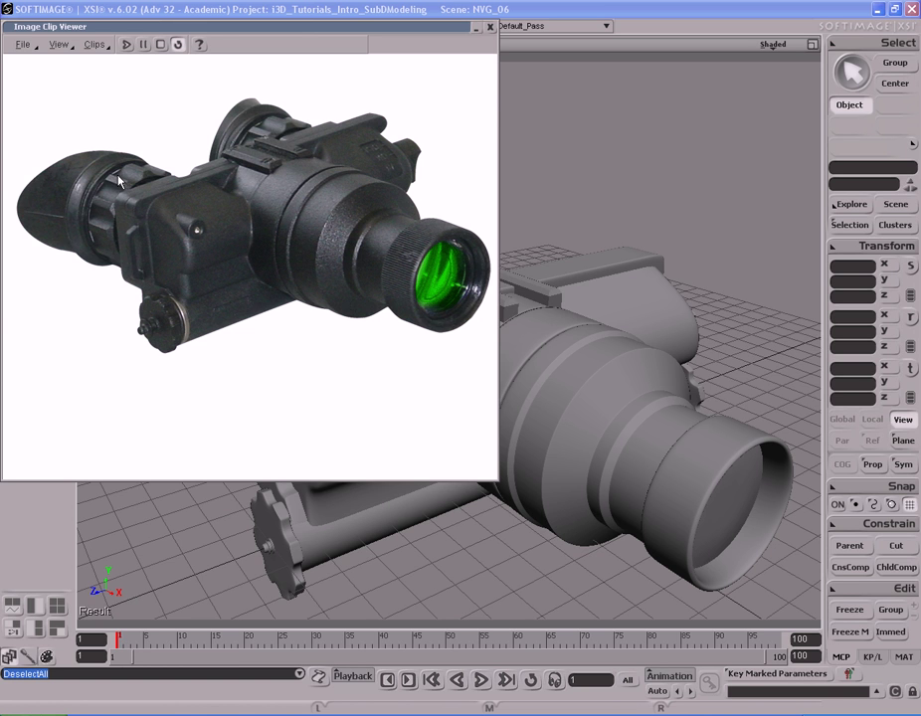
{"action": "double_click", "coordinate": [437, 28]}
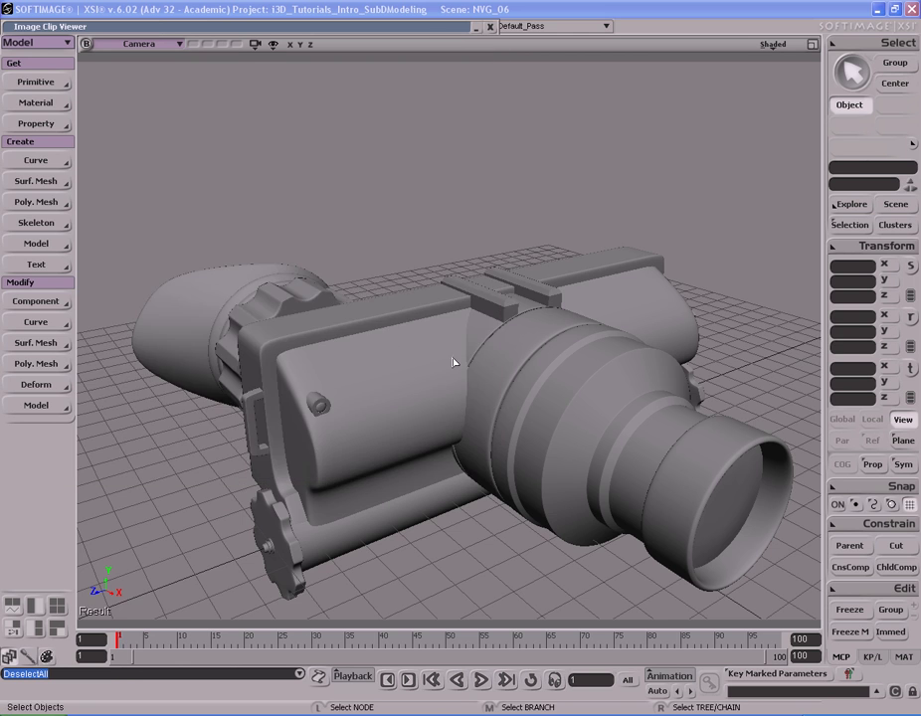
- Mirror the eyepiece to the other side of the body with Symmetrize Polygons, using Z Axis as the plane normal
{"action": "key", "text": "s"}
{"action": "right_click_drag", "start_coordinate": [471, 368], "coordinate": [440, 364]}
{"action": "left_click", "coordinate": [516, 409]}
{"action": "key", "text": "s"}
{"action": "right_click_drag", "start_coordinate": [492, 387], "coordinate": [447, 370]}
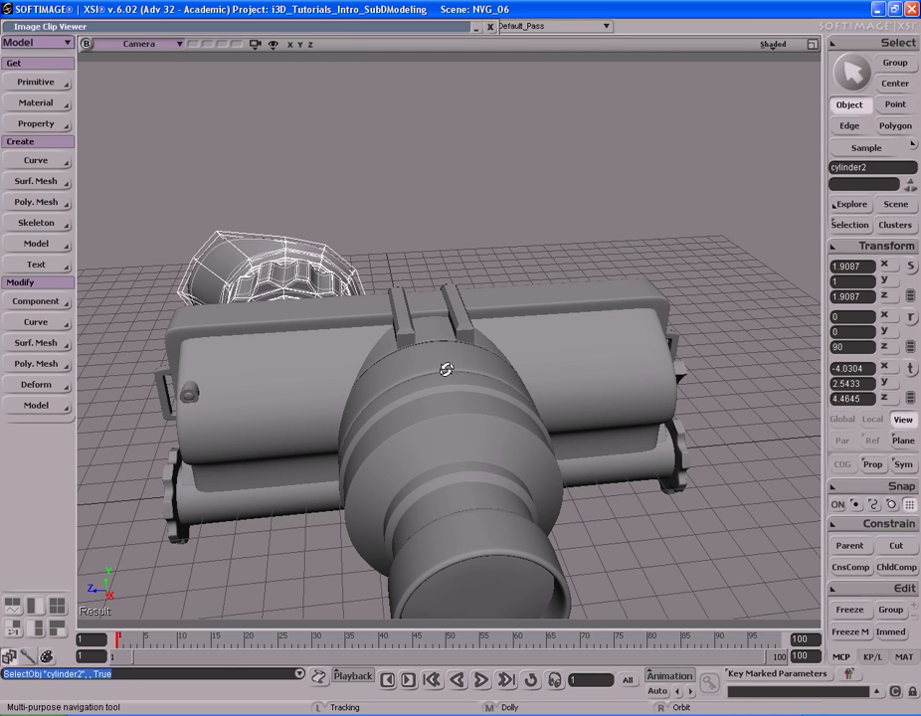
{"action": "right_click", "coordinate": [291, 277]}
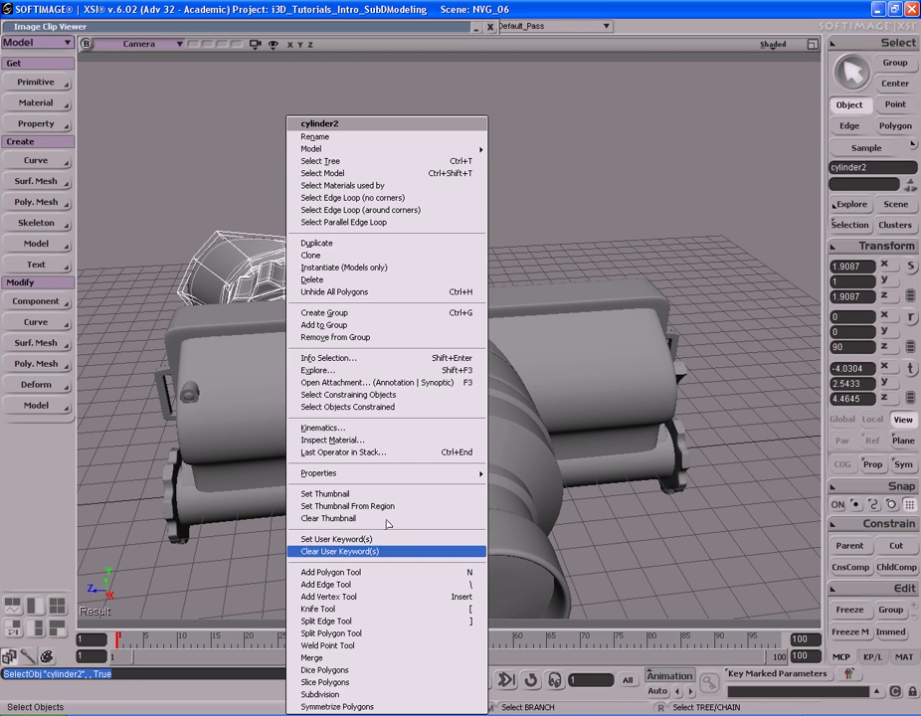
{"action": "left_click", "coordinate": [383, 706]}
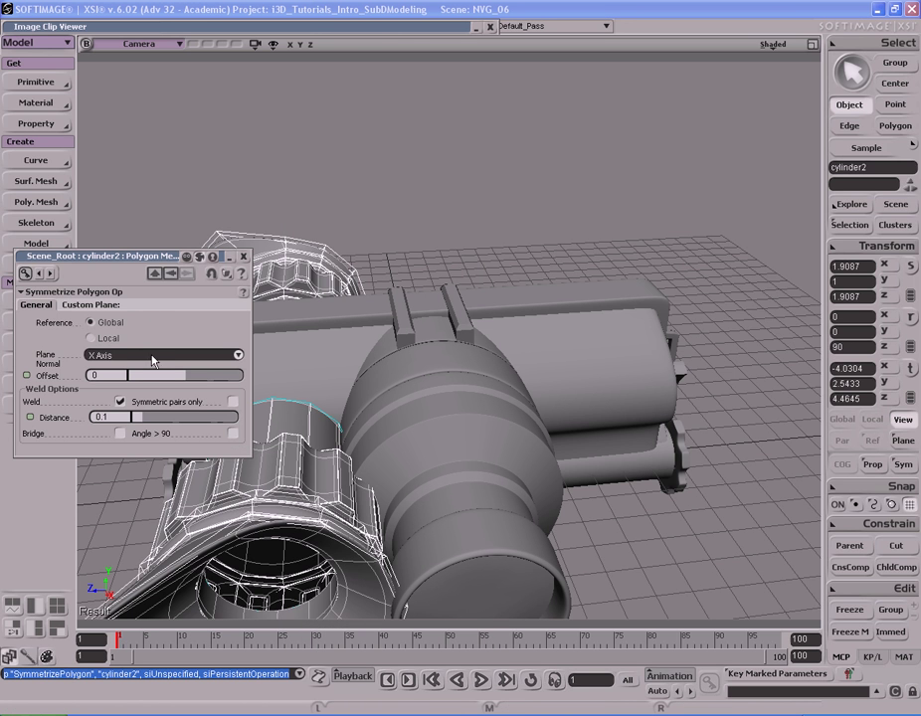
{"action": "left_click", "coordinate": [153, 358]}
{"action": "left_click", "coordinate": [150, 377]}
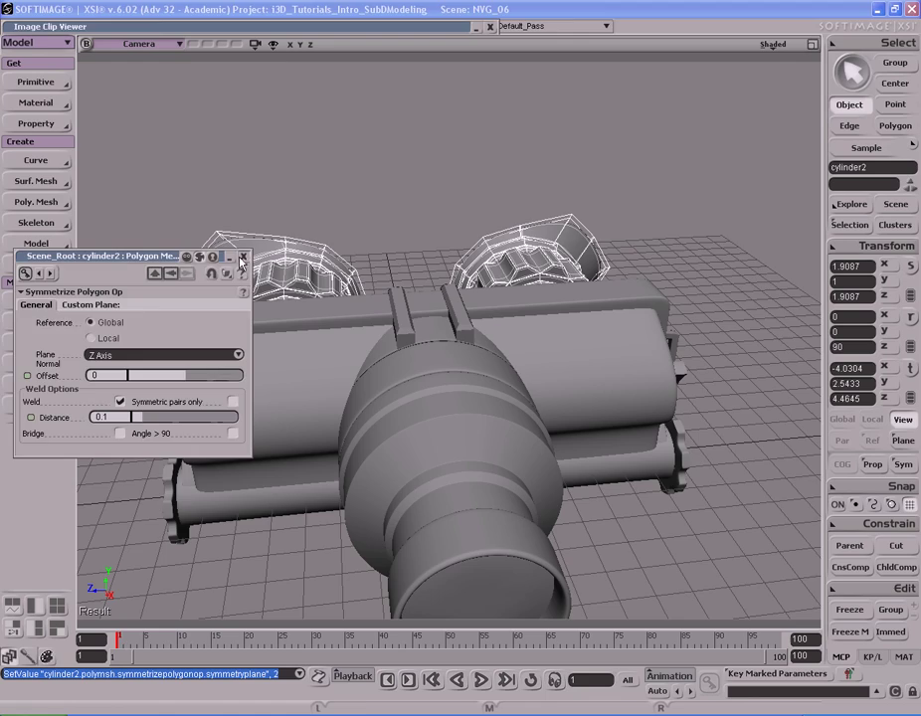
{"action": "left_click", "coordinate": [242, 257]}
- Compare the proportions of the front lens barrel with the goggles reference photo
{"action": "key", "text": "s"}
{"action": "mouse_move", "coordinate": [376, 401]}
{"action": "right_mouse_down"}
{"action": "mouse_move", "coordinate": [405, 405]}
{"action": "mouse_move", "coordinate": [299, 399]}
{"action": "mouse_move", "coordinate": [463, 393]}
{"action": "mouse_move", "coordinate": [345, 393]}
{"action": "mouse_move", "coordinate": [440, 382]}
{"action": "mouse_move", "coordinate": [440, 372]}
{"action": "mouse_move", "coordinate": [458, 396]}
{"action": "mouse_move", "coordinate": [471, 397]}
{"action": "mouse_move", "coordinate": [411, 397]}
{"action": "mouse_move", "coordinate": [347, 345]}
{"action": "mouse_move", "coordinate": [368, 349]}
{"action": "mouse_move", "coordinate": [382, 403]}
{"action": "mouse_move", "coordinate": [387, 386]}
{"action": "right_mouse_up"}
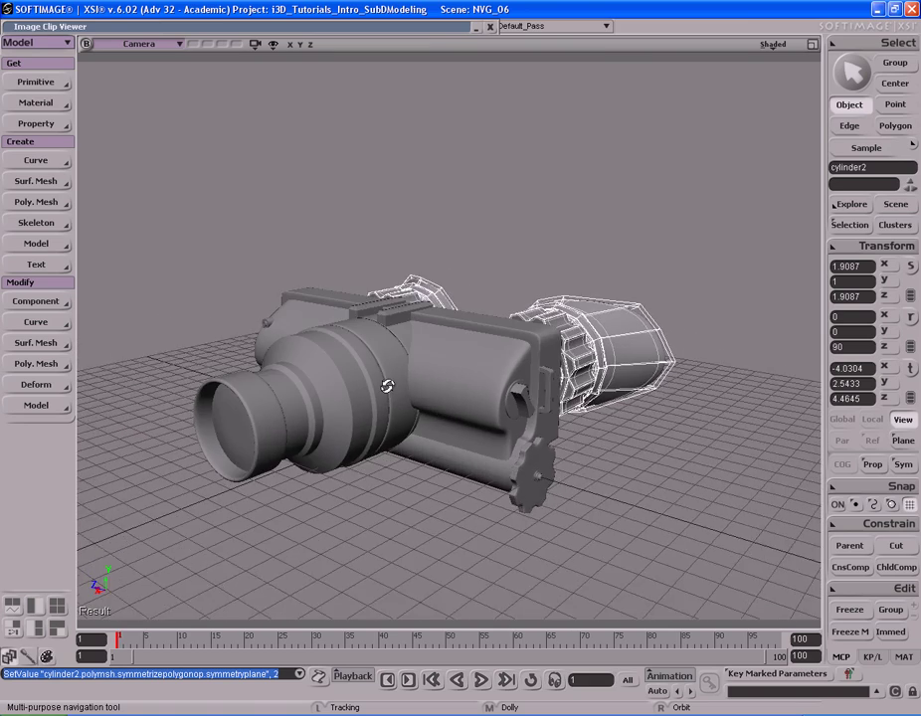
{"action": "middle_click_drag", "start_coordinate": [388, 386], "coordinate": [400, 394]}
{"action": "right_click_drag", "start_coordinate": [379, 402], "coordinate": [408, 368]}
{"action": "double_click", "coordinate": [276, 26]}
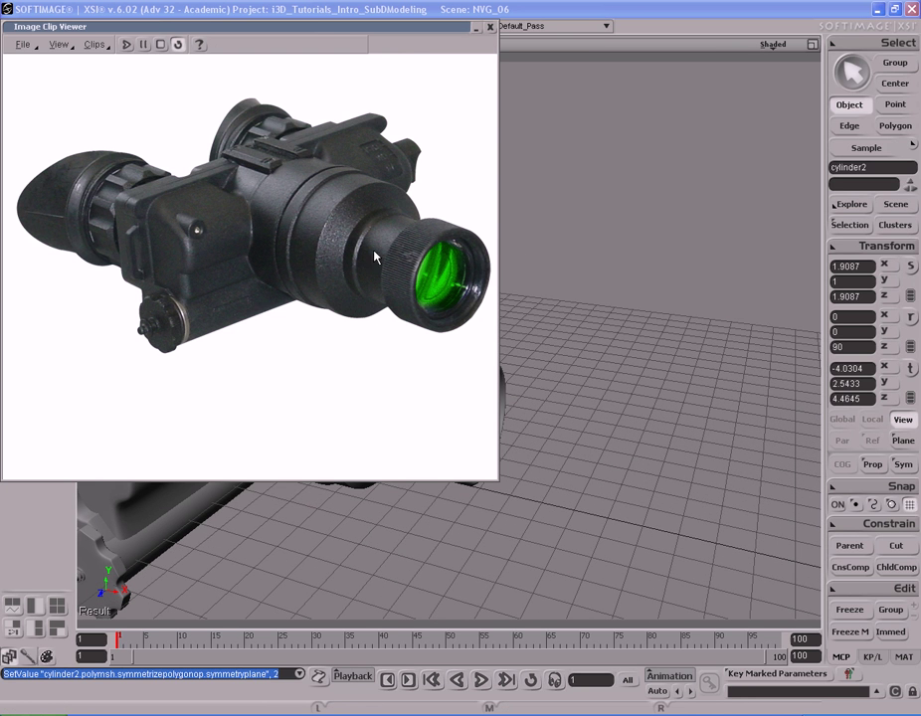
{"action": "double_click", "coordinate": [411, 28]}
{"action": "key", "text": "s"}
{"action": "mouse_move", "coordinate": [458, 461]}
{"action": "right_mouse_down"}
{"action": "mouse_move", "coordinate": [471, 467]}
{"action": "mouse_move", "coordinate": [449, 471]}
{"action": "mouse_move", "coordinate": [472, 471]}
{"action": "right_mouse_up"}
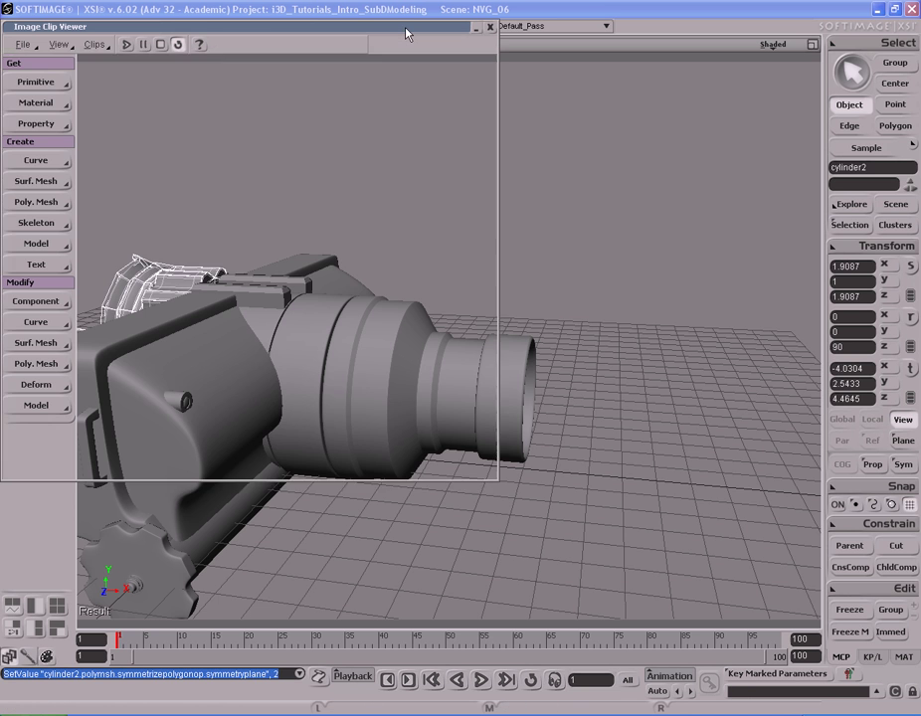
{"action": "double_click", "coordinate": [406, 28]}
{"action": "key", "text": "s"}
{"action": "middle_click_drag", "start_coordinate": [631, 308], "coordinate": [586, 272]}
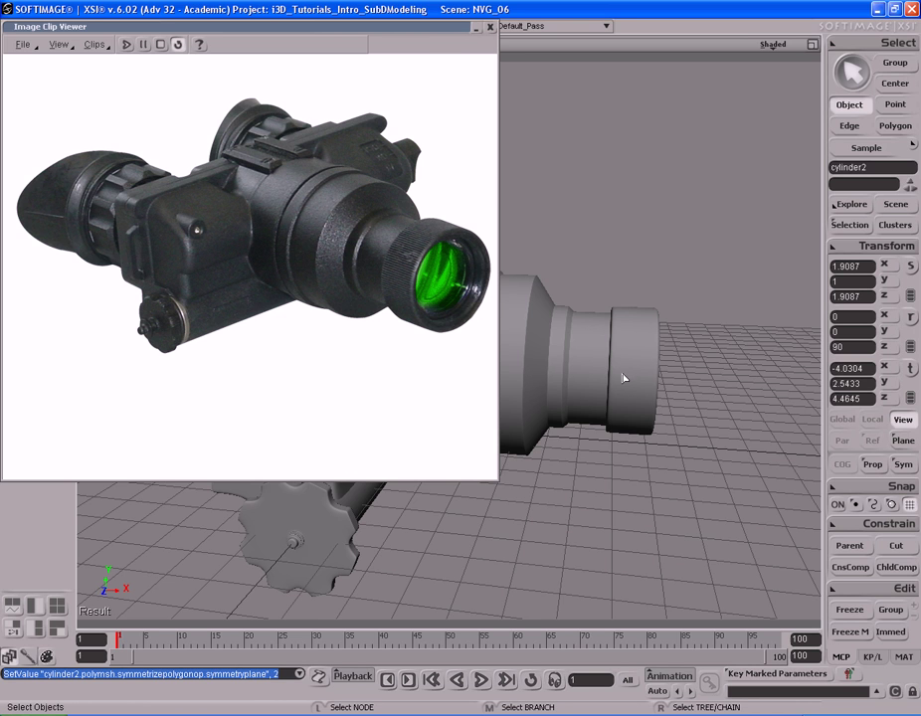
- Select the front lens barrel and display the camera view in wireframe
{"action": "double_click", "coordinate": [428, 28]}
{"action": "key", "text": "s"}
{"action": "right_click_drag", "start_coordinate": [558, 298], "coordinate": [590, 341]}
{"action": "scroll", "coordinate": [596, 332], "scroll_direction": "up", "scroll_amount": 2}
{"action": "left_click", "coordinate": [487, 330]}
{"action": "key", "text": "s"}
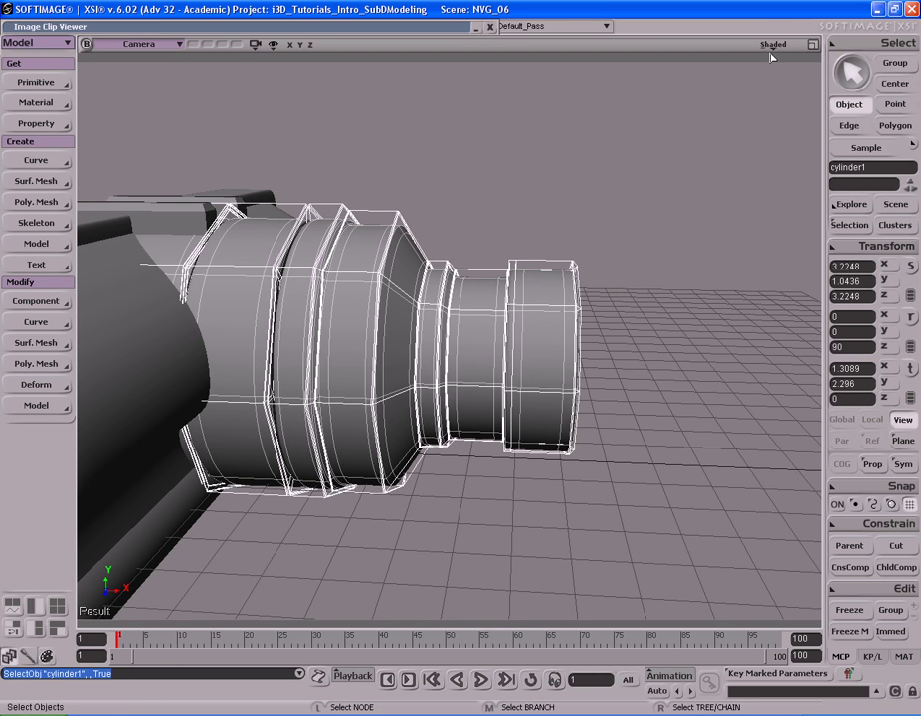
{"action": "middle_click", "coordinate": [773, 44]}
{"action": "left_click", "coordinate": [773, 45]}
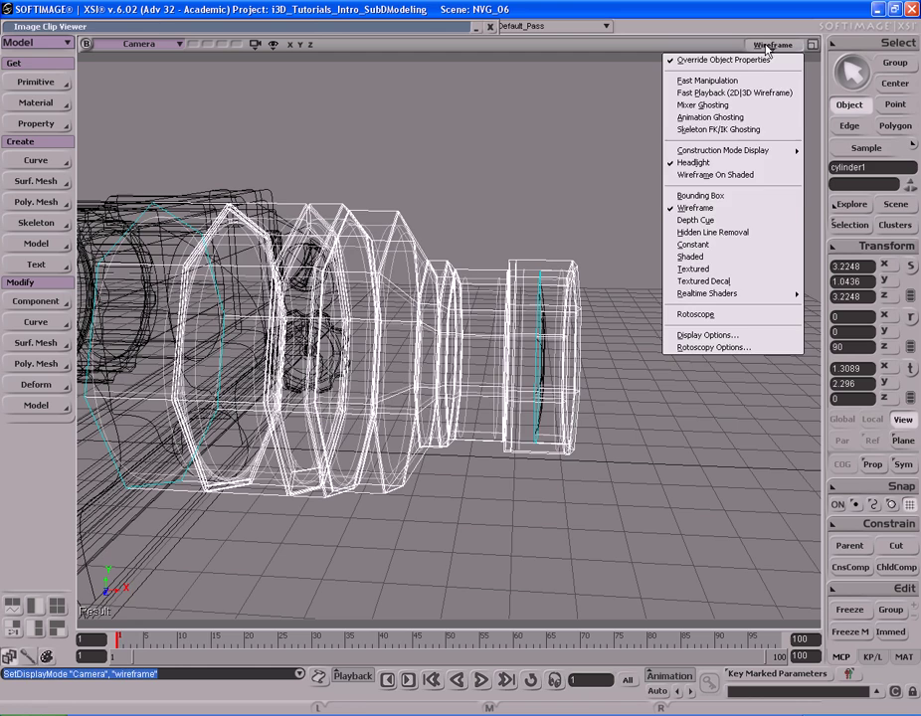
{"action": "left_click", "coordinate": [687, 211]}
{"action": "key", "text": "s"}
{"action": "right_click_drag", "start_coordinate": [603, 311], "coordinate": [589, 346]}
- Select all points of the wide ring at the front end of the lens barrel
{"action": "key", "text": "t"}
{"action": "key", "text": "s"}
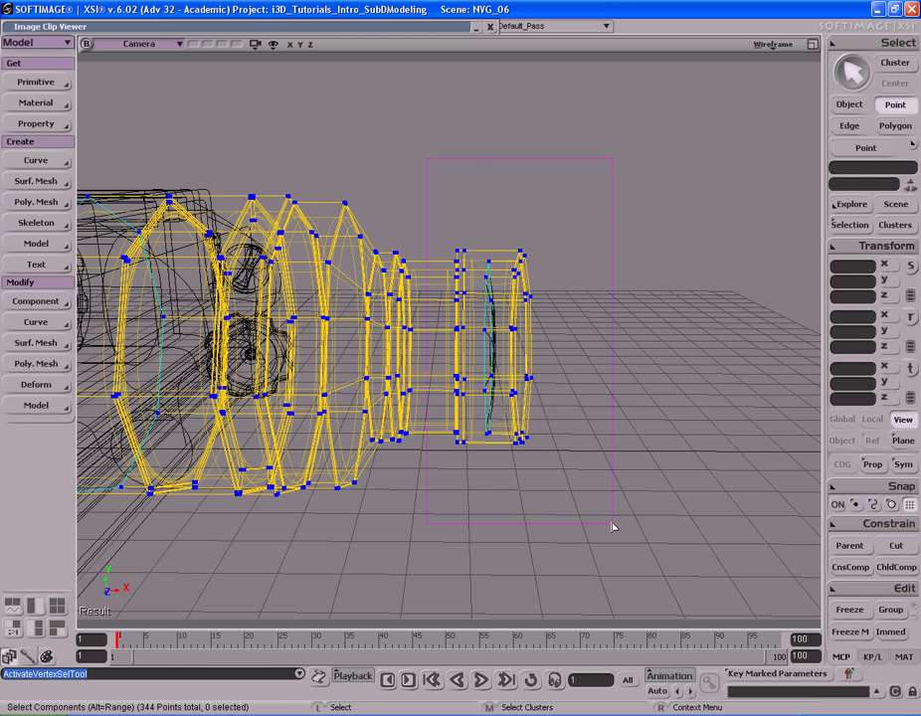
{"action": "left_click_drag", "start_coordinate": [592, 500], "coordinate": [594, 502]}
{"action": "key", "text": "s"}
{"action": "right_click_drag", "start_coordinate": [619, 532], "coordinate": [551, 348]}
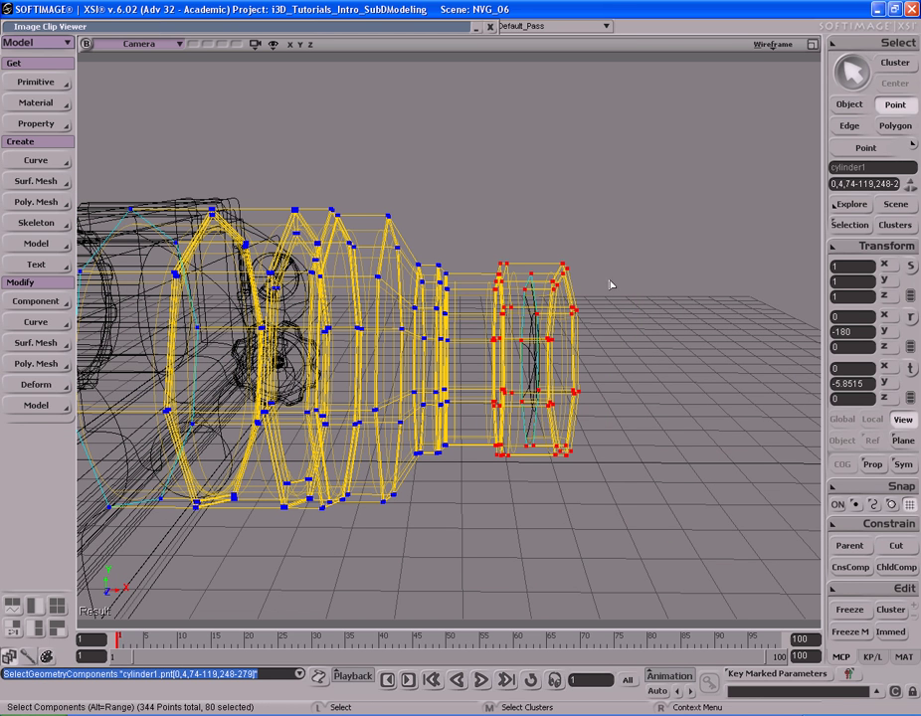
- Return the camera view to shaded display and expand the reference photo beside the model
{"action": "left_click", "coordinate": [777, 44]}
{"action": "left_click", "coordinate": [768, 58]}
{"action": "key", "text": "s"}
{"action": "right_click_drag", "start_coordinate": [678, 243], "coordinate": [567, 253]}
{"action": "double_click", "coordinate": [416, 27]}
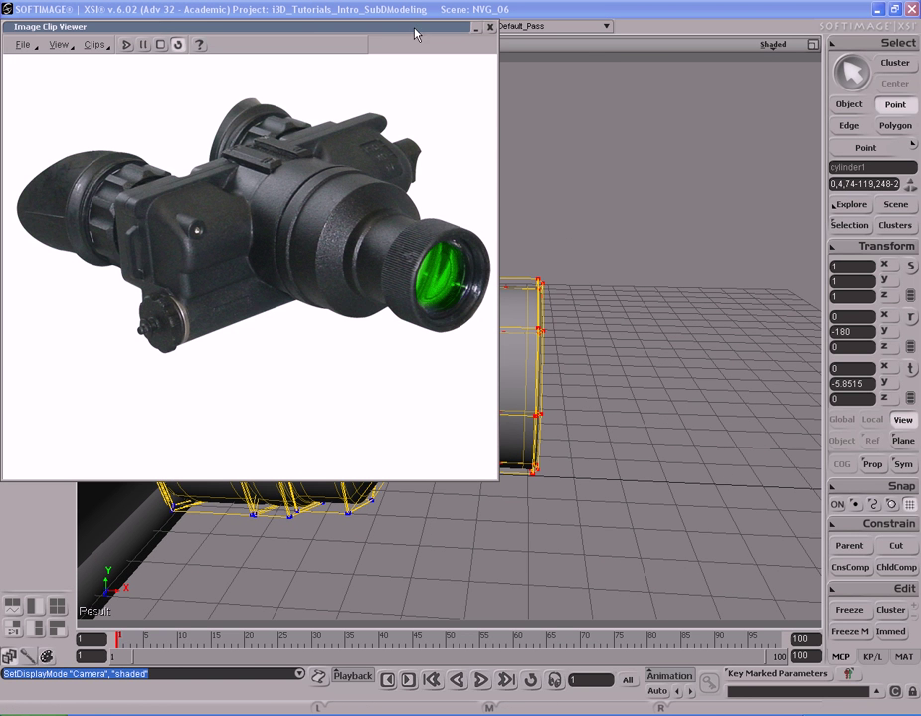
- Move the front ring's points outward along the global X axis to about 8.1, with COG enabled
{"action": "key", "text": "s"}
{"action": "left_click_drag", "start_coordinate": [488, 260], "coordinate": [604, 223]}
{"action": "key", "text": "v"}
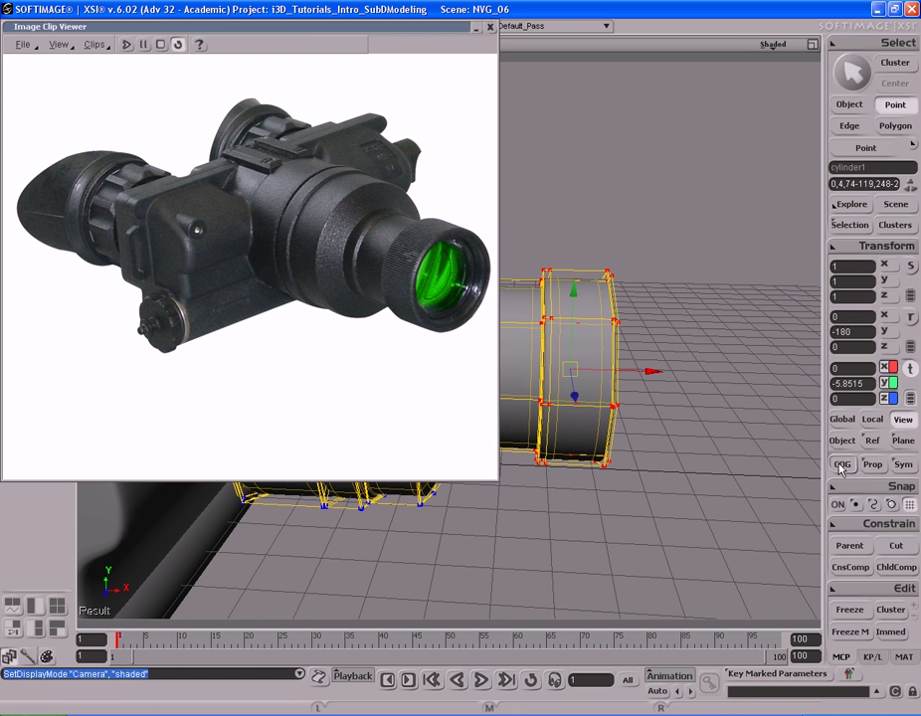
{"action": "left_click", "coordinate": [842, 419]}
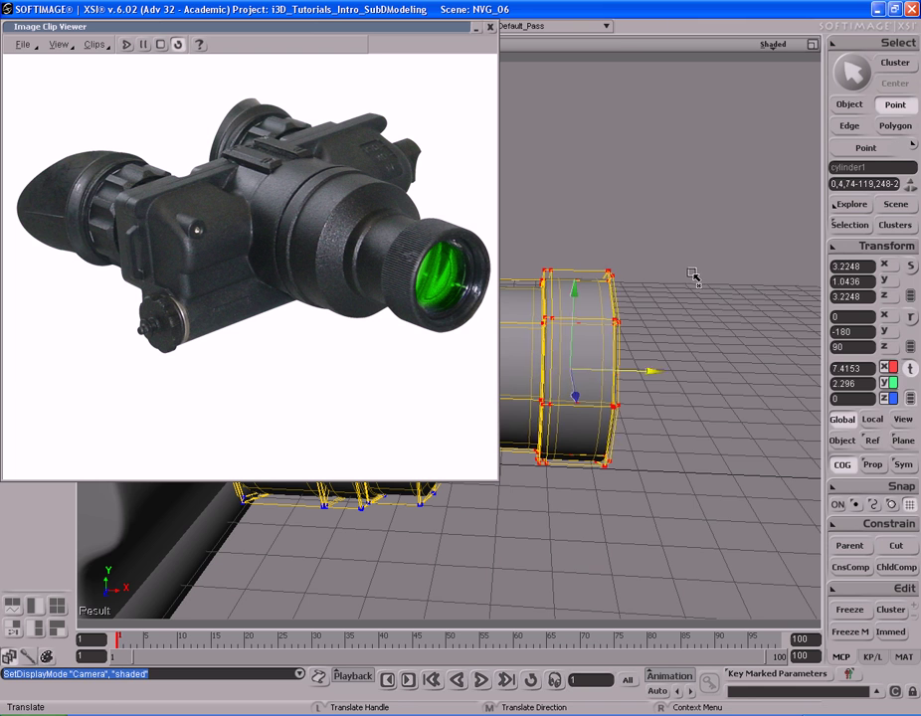
{"action": "middle_click_drag", "start_coordinate": [689, 274], "coordinate": [701, 275]}
{"action": "key", "text": "s"}
{"action": "left_click_drag", "start_coordinate": [601, 261], "coordinate": [657, 268]}
{"action": "middle_click_drag", "start_coordinate": [657, 268], "coordinate": [711, 270]}
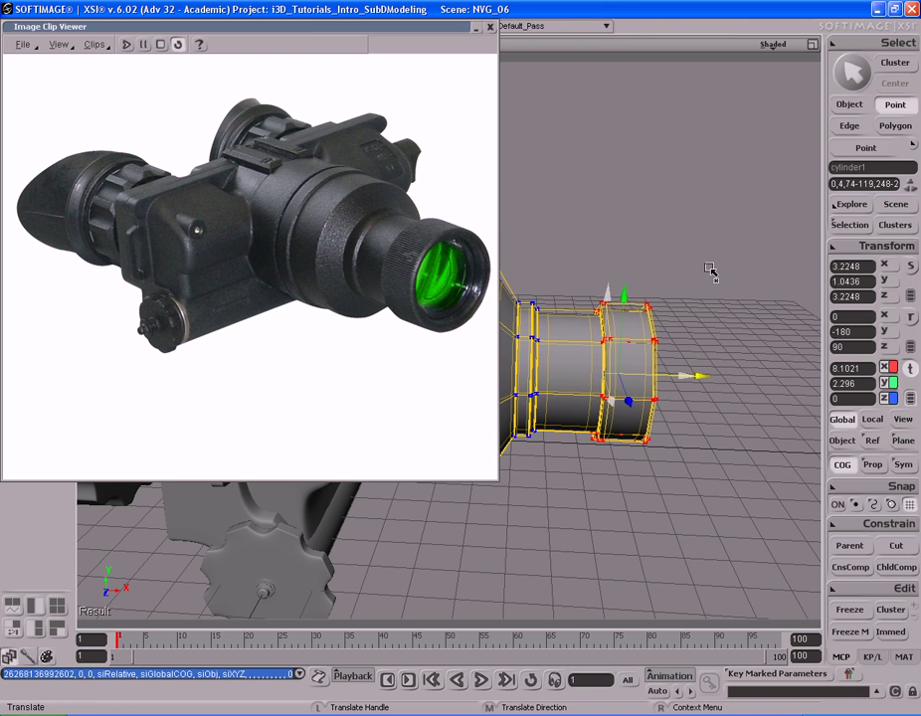
{"action": "key", "text": "s"}
{"action": "middle_click_drag", "start_coordinate": [703, 333], "coordinate": [700, 391]}
- Select only the points of the outermost rim of the front ring in wireframe display
{"action": "key", "text": "space"}
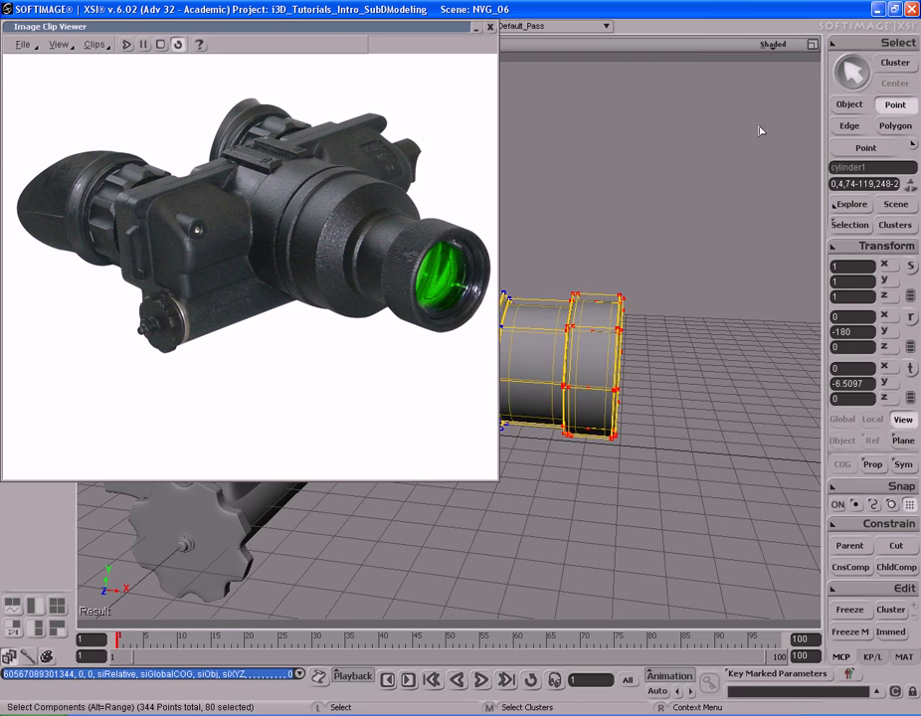
{"action": "left_click", "coordinate": [773, 45]}
{"action": "key", "text": "s"}
{"action": "mouse_move", "coordinate": [667, 268]}
{"action": "right_mouse_down"}
{"action": "mouse_move", "coordinate": [660, 284]}
{"action": "mouse_move", "coordinate": [682, 285]}
{"action": "mouse_move", "coordinate": [628, 286]}
{"action": "mouse_move", "coordinate": [638, 289]}
{"action": "mouse_move", "coordinate": [627, 317]}
{"action": "mouse_move", "coordinate": [643, 382]}
{"action": "mouse_move", "coordinate": [638, 370]}
{"action": "right_mouse_up"}
{"action": "key", "text": "s"}
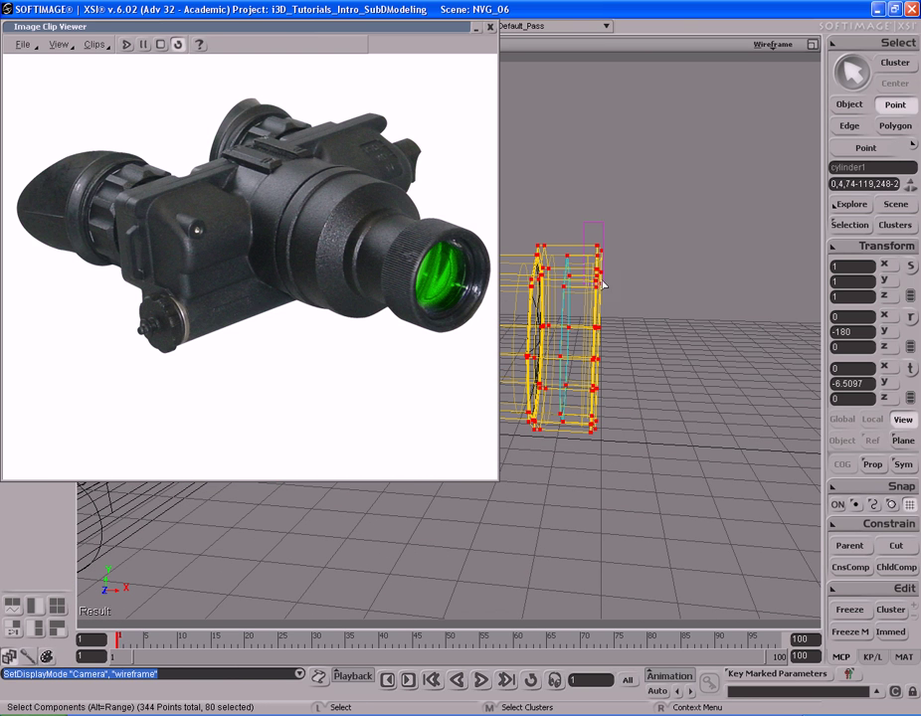
{"action": "left_click_drag", "start_coordinate": [671, 493], "coordinate": [579, 224]}
{"action": "key", "text": "s"}
{"action": "right_click_drag", "start_coordinate": [629, 370], "coordinate": [654, 379]}
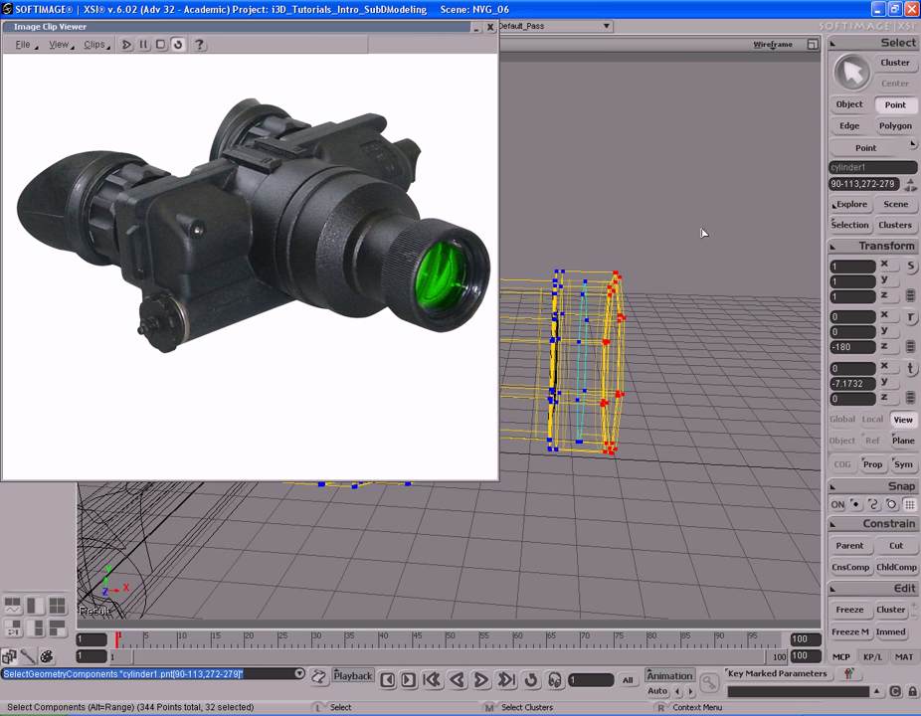
- Move the rim points outward along the global X axis to about 9.02, in shaded display
{"action": "middle_click", "coordinate": [781, 48]}
{"action": "key", "text": "v"}
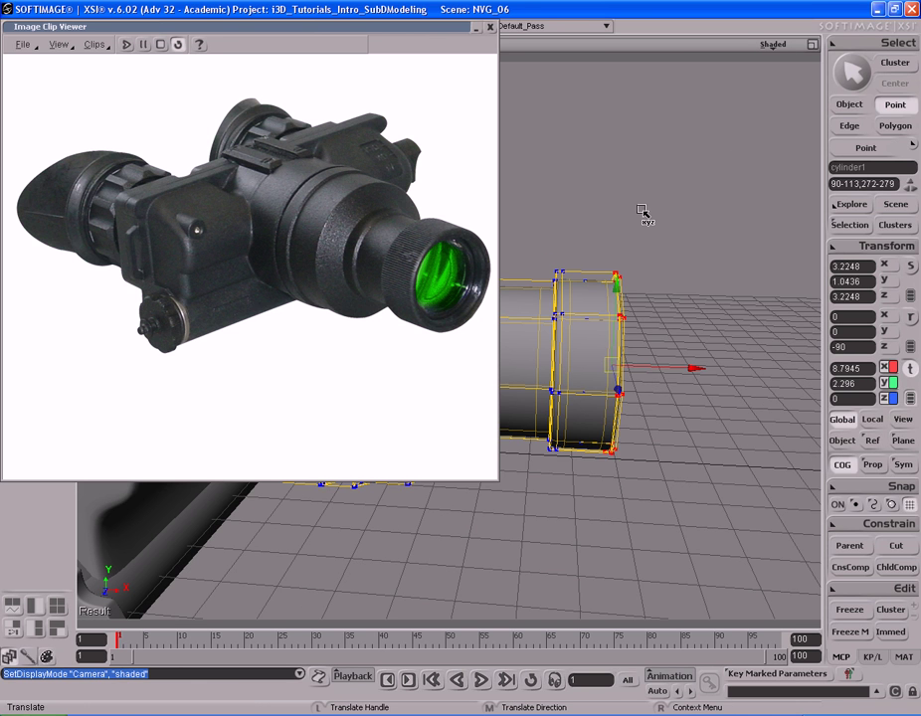
{"action": "key", "text": "s"}
{"action": "mouse_move", "coordinate": [654, 208]}
{"action": "right_mouse_down"}
{"action": "mouse_move", "coordinate": [669, 212]}
{"action": "mouse_move", "coordinate": [686, 250]}
{"action": "mouse_move", "coordinate": [640, 257]}
{"action": "mouse_move", "coordinate": [720, 275]}
{"action": "mouse_move", "coordinate": [638, 270]}
{"action": "mouse_move", "coordinate": [696, 267]}
{"action": "right_mouse_up"}
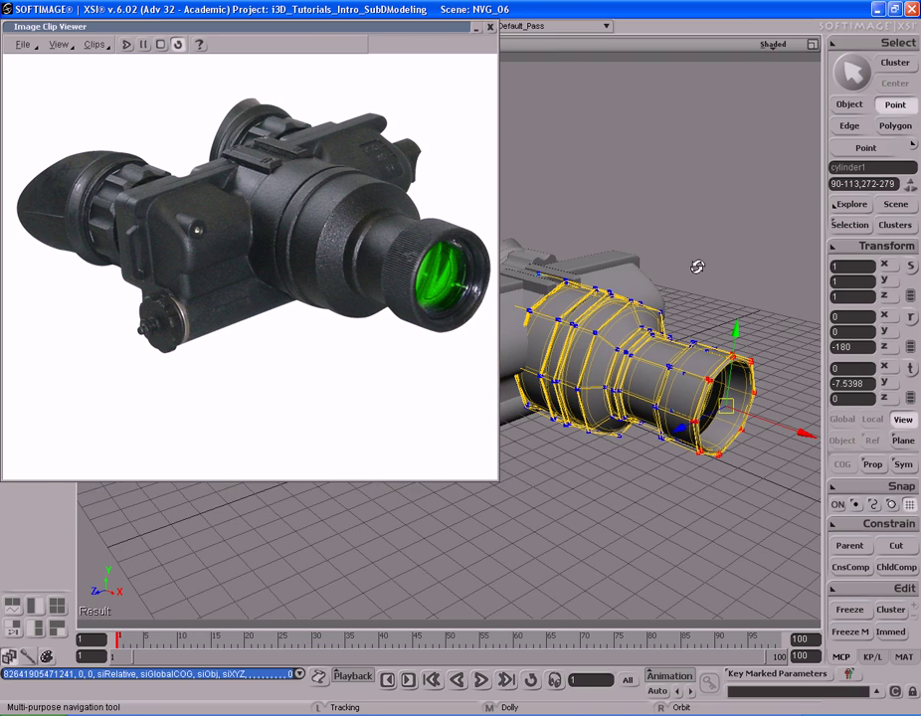
{"action": "key", "text": "v"}
{"action": "left_click_drag", "start_coordinate": [799, 439], "coordinate": [793, 435]}
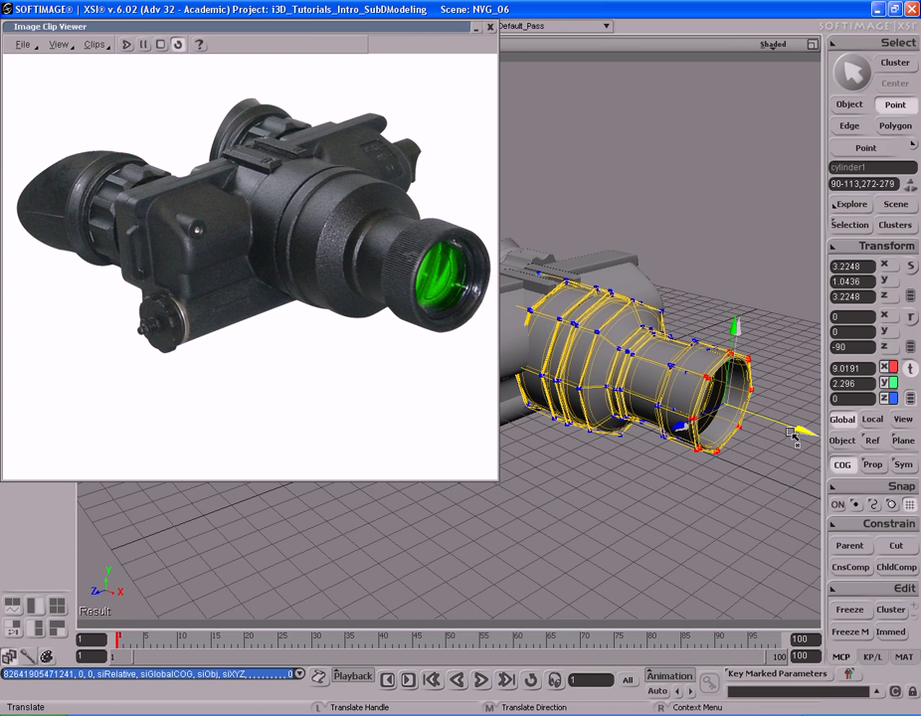
- Reselect all points of the barrel's front ring in wireframe display
{"action": "key", "text": "s"}
{"action": "mouse_move", "coordinate": [635, 396]}
{"action": "right_mouse_down"}
{"action": "mouse_move", "coordinate": [653, 394]}
{"action": "mouse_move", "coordinate": [663, 377]}
{"action": "right_mouse_up"}
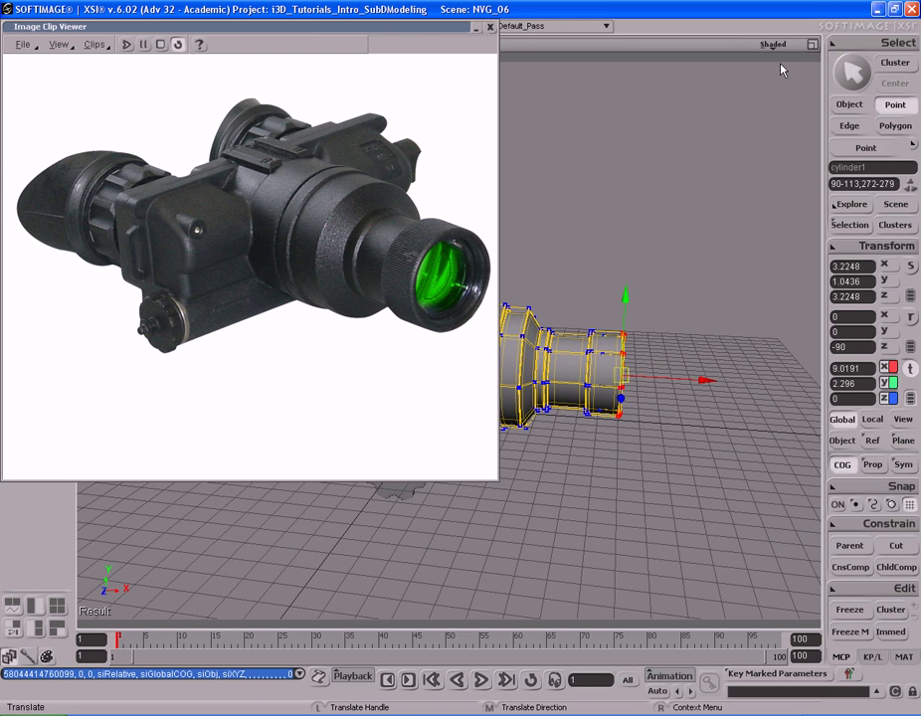
{"action": "middle_click", "coordinate": [783, 44]}
{"action": "key", "text": "space"}
{"action": "left_click_drag", "start_coordinate": [572, 309], "coordinate": [669, 437]}
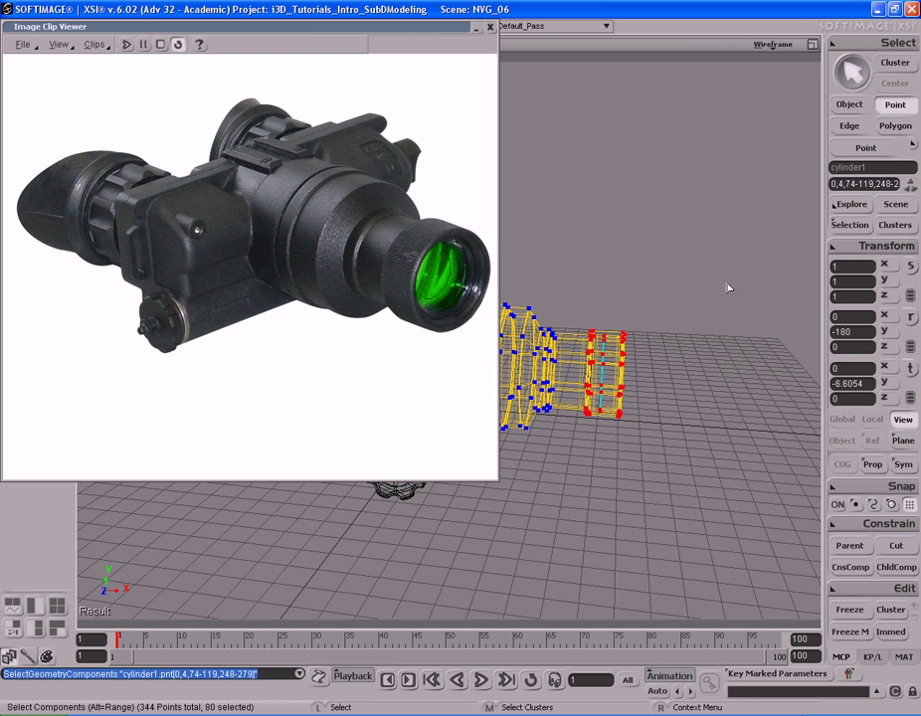
- Restore shaded display and activate the Translate tool on the front ring's points
{"action": "middle_click", "coordinate": [784, 45]}
{"action": "key", "text": "s"}
{"action": "right_click_drag", "start_coordinate": [732, 176], "coordinate": [730, 305]}
{"action": "key", "text": "v"}
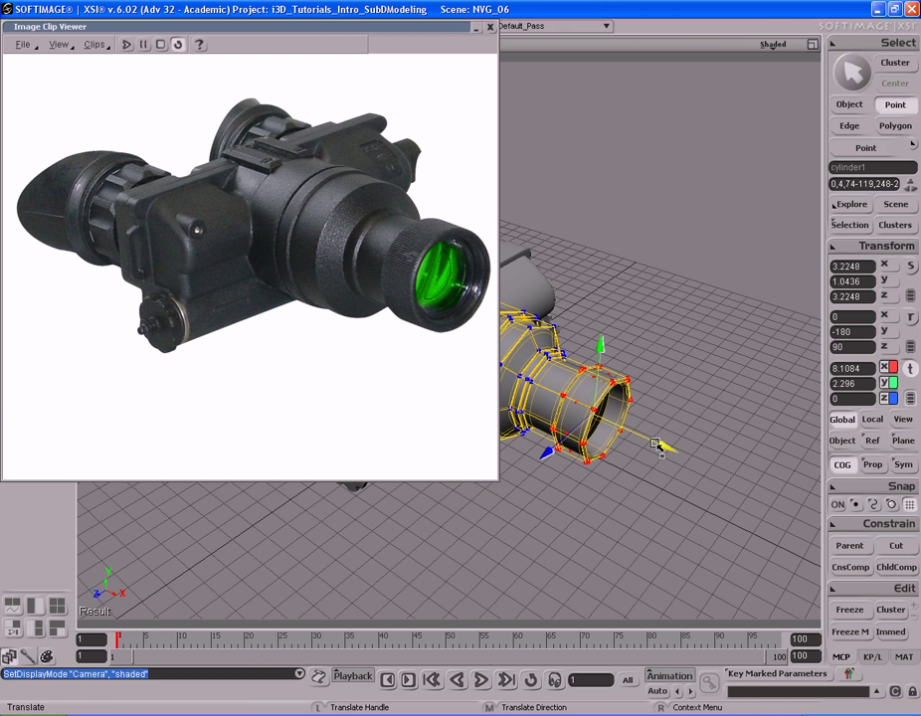
{"action": "key", "text": "s"}
{"action": "right_click_drag", "start_coordinate": [646, 437], "coordinate": [663, 411]}
{"action": "middle_click_drag", "start_coordinate": [663, 411], "coordinate": [640, 406]}
{"action": "right_click_drag", "start_coordinate": [640, 406], "coordinate": [622, 397]}
- Select the lens disc inside the front ring and move it forward along the global X axis to about 0.65
{"action": "key", "text": "space"}
{"action": "left_click", "coordinate": [563, 411]}
{"action": "key", "text": "s"}
{"action": "key", "text": "v"}
{"action": "key", "text": "space"}
{"action": "key", "text": "v"}
{"action": "left_click", "coordinate": [840, 468]}
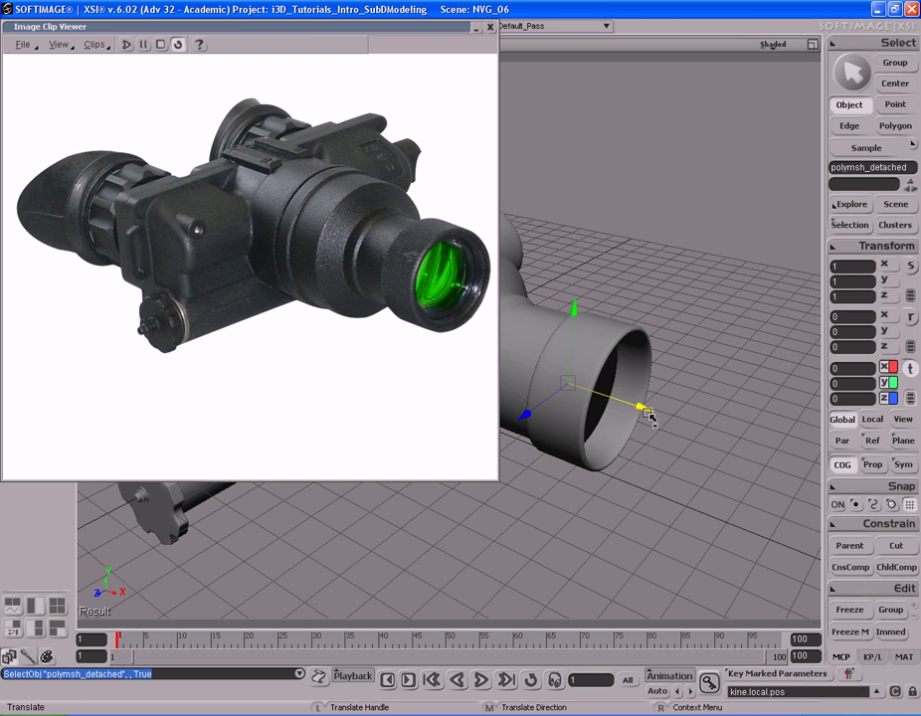
{"action": "mouse_move", "coordinate": [673, 411]}
{"action": "left_mouse_down"}
{"action": "mouse_move", "coordinate": [682, 414]}
{"action": "mouse_move", "coordinate": [672, 410]}
{"action": "left_mouse_up"}
{"action": "key", "text": "s"}
{"action": "middle_click_drag", "start_coordinate": [673, 411], "coordinate": [635, 391]}
{"action": "key", "text": "space"}
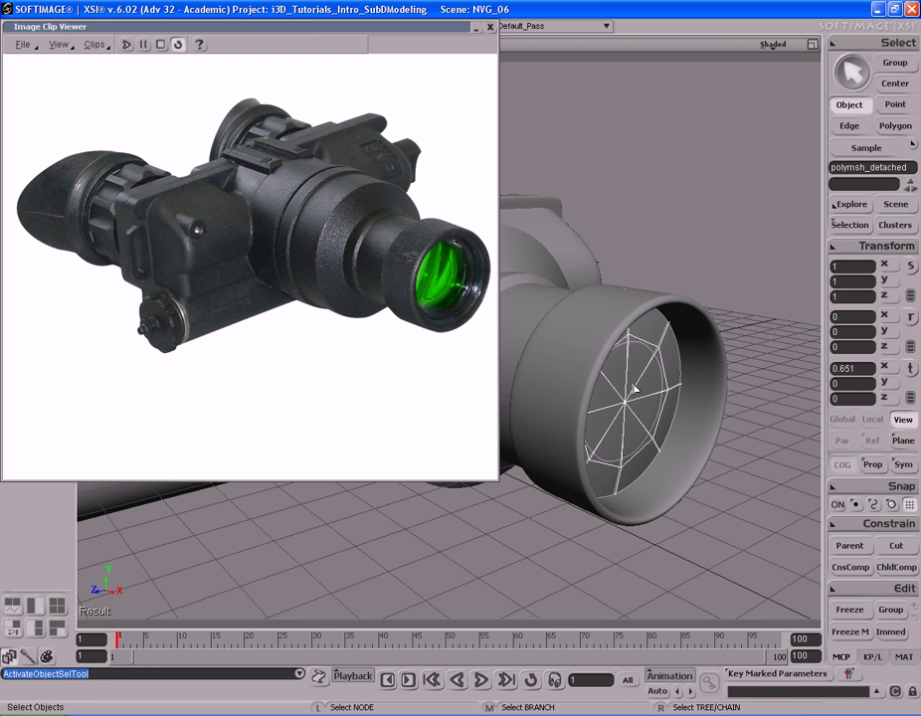
- Collapse the reference image viewer, select the front barrel and lower its subdivision to the unsmoothed cage
{"action": "key", "text": "s"}
{"action": "right_click_drag", "start_coordinate": [667, 391], "coordinate": [418, 95]}
{"action": "double_click", "coordinate": [393, 29]}
{"action": "key", "text": "s"}
{"action": "right_click_drag", "start_coordinate": [665, 407], "coordinate": [603, 397]}
{"action": "scroll", "coordinate": [599, 394], "scroll_direction": "up", "scroll_amount": 3}
{"action": "left_click", "coordinate": [597, 393]}
{"action": "key", "text": "s"}
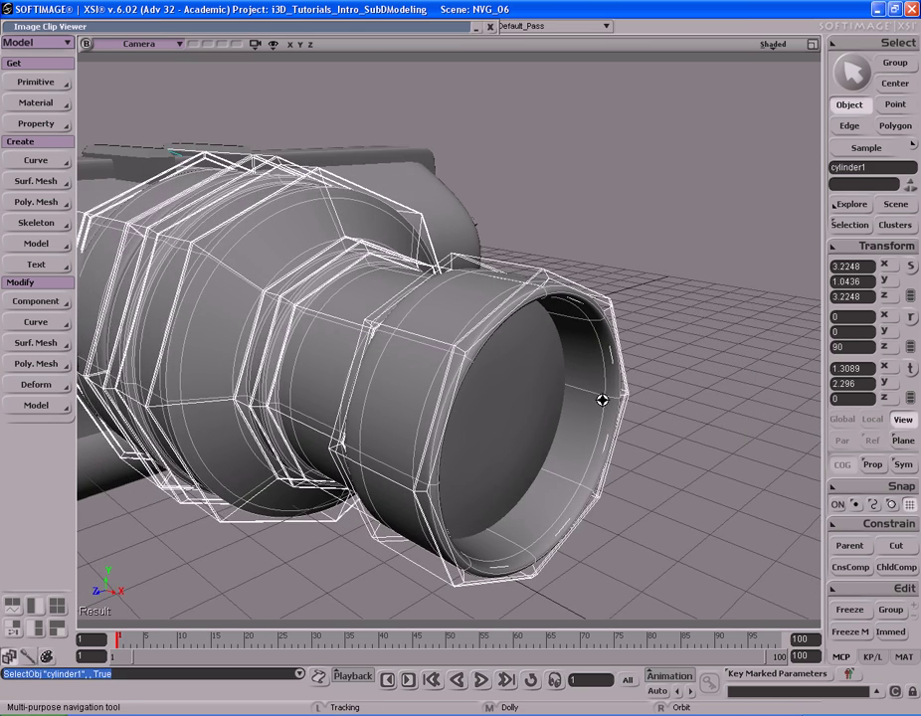
{"action": "key", "text": "minus"}
{"action": "key", "text": "s"}
{"action": "scroll", "coordinate": [597, 418], "scroll_direction": "up", "scroll_amount": 2}
{"action": "left_click_drag", "start_coordinate": [620, 428], "coordinate": [599, 374]}
{"action": "mouse_move", "coordinate": [599, 374]}
{"action": "right_mouse_down"}
{"action": "mouse_move", "coordinate": [576, 378]}
{"action": "mouse_move", "coordinate": [582, 384]}
{"action": "right_mouse_up"}
- Select the eight parallel edges on the front ring's inner wall and subdivide them evenly, with 2 subdivisions and Connect enabled
{"action": "key", "text": "e"}
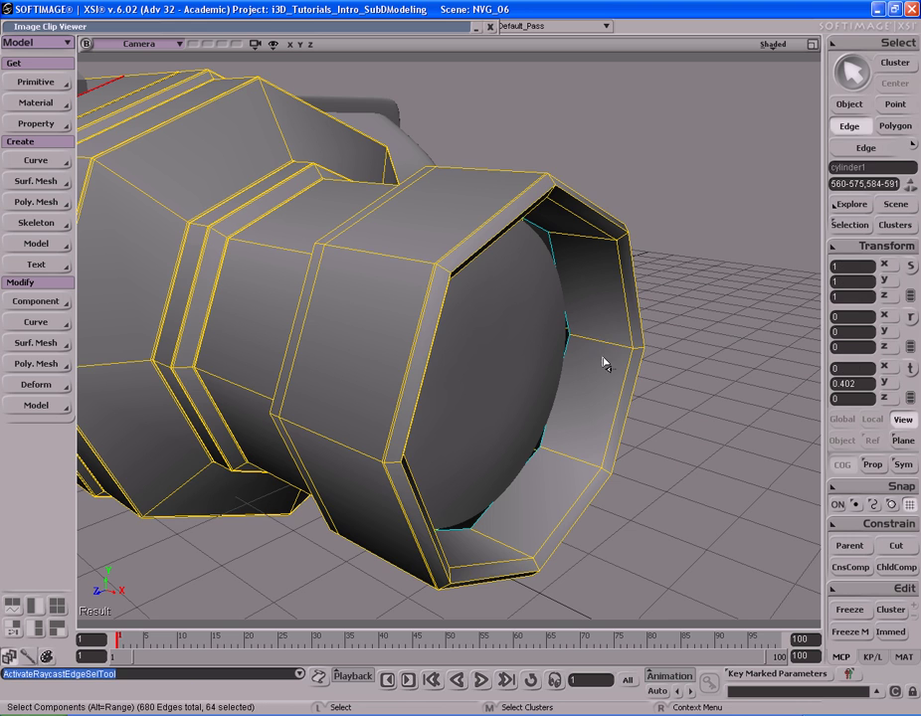
{"action": "left_click", "coordinate": [604, 339]}
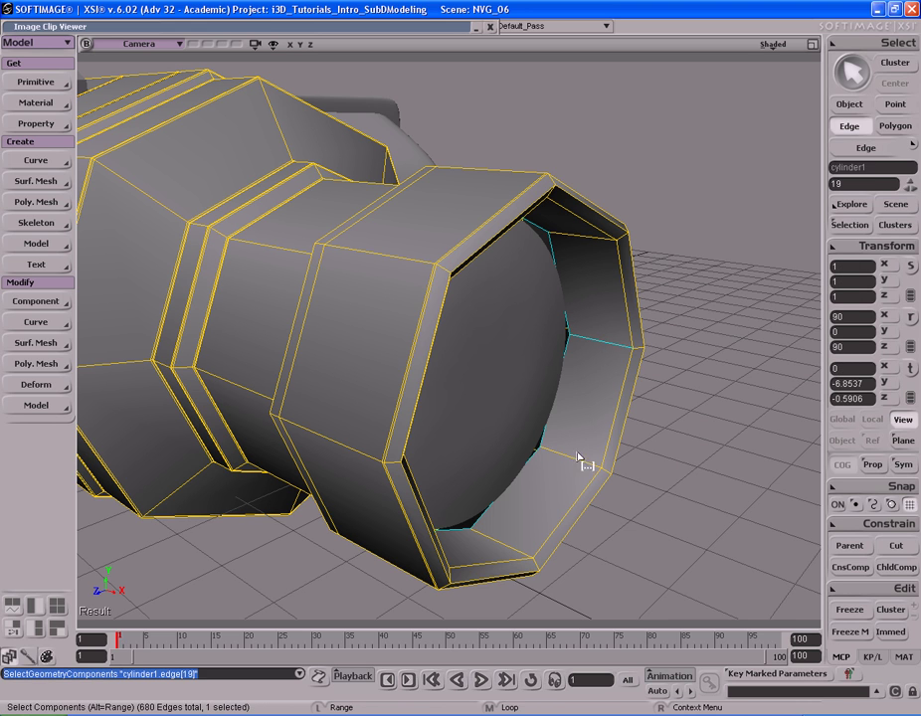
{"action": "middle_click", "coordinate": [580, 459], "text": "alt"}
{"action": "key", "text": "s"}
{"action": "right_click_drag", "start_coordinate": [588, 438], "coordinate": [548, 393]}
{"action": "right_click", "coordinate": [604, 339]}
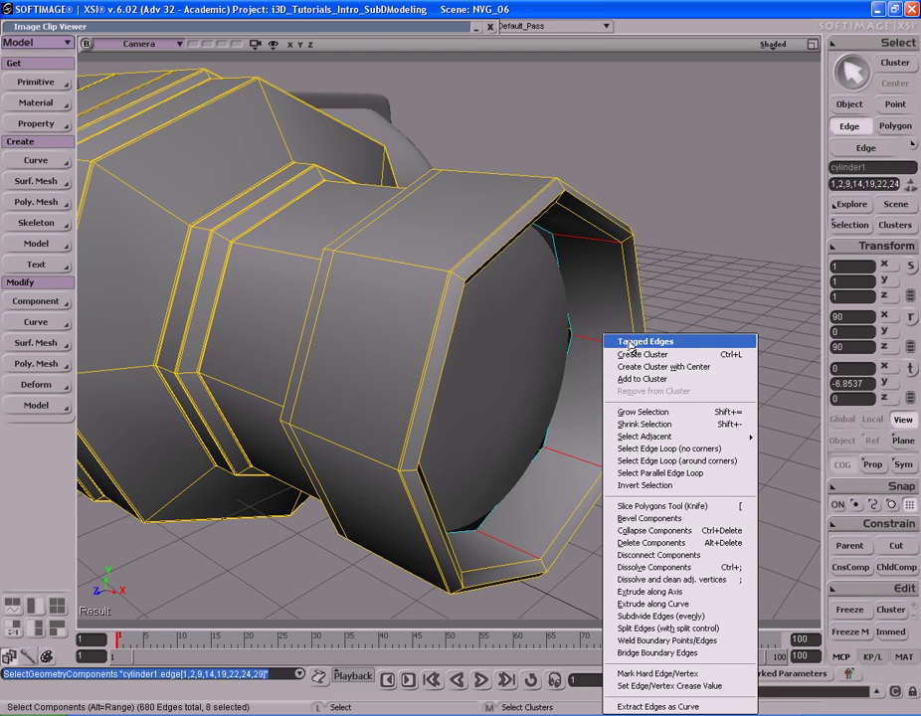
{"action": "left_click", "coordinate": [686, 617]}
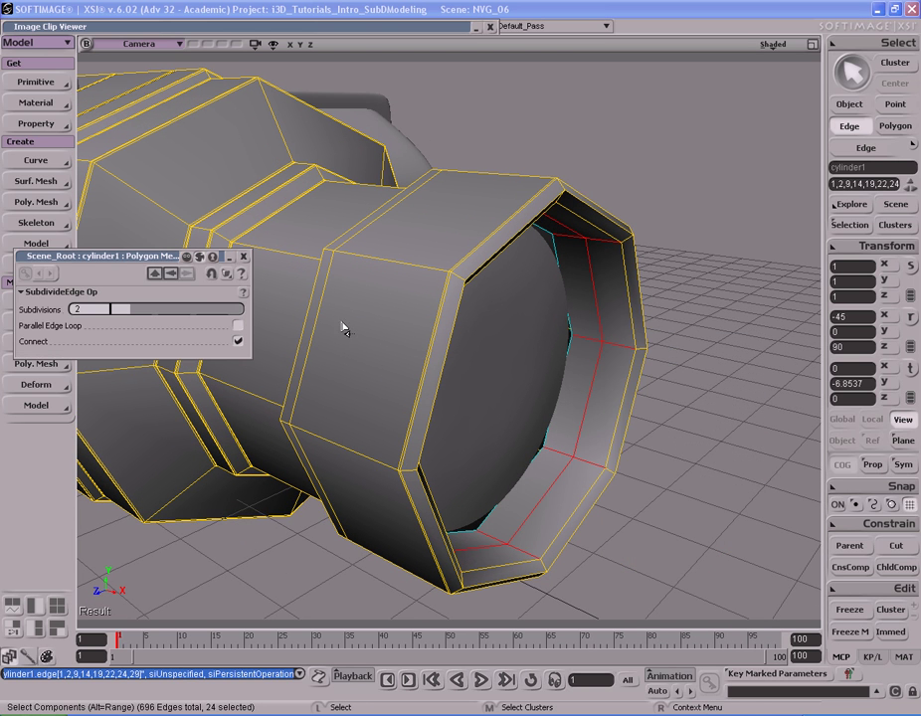
{"action": "left_click", "coordinate": [244, 257]}
- Select the new edge loop around the front ring's inner wall and bevel it with a distance of 0.5
{"action": "left_click", "coordinate": [598, 375]}
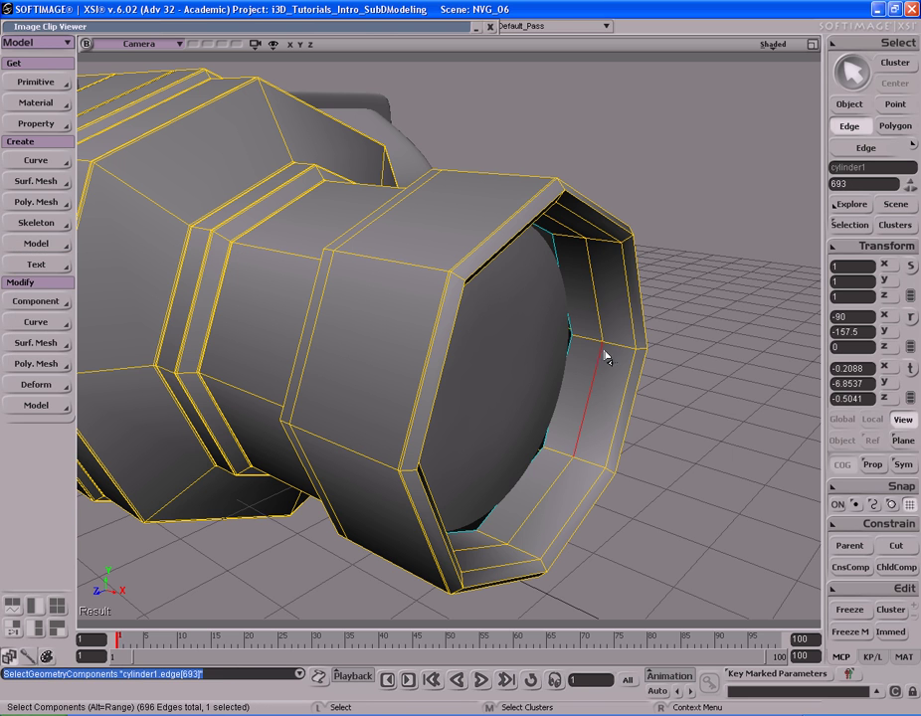
{"action": "middle_click", "coordinate": [614, 304], "text": "alt"}
{"action": "key", "text": "s"}
{"action": "right_click_drag", "start_coordinate": [602, 370], "coordinate": [577, 371]}
{"action": "right_click", "coordinate": [578, 375]}
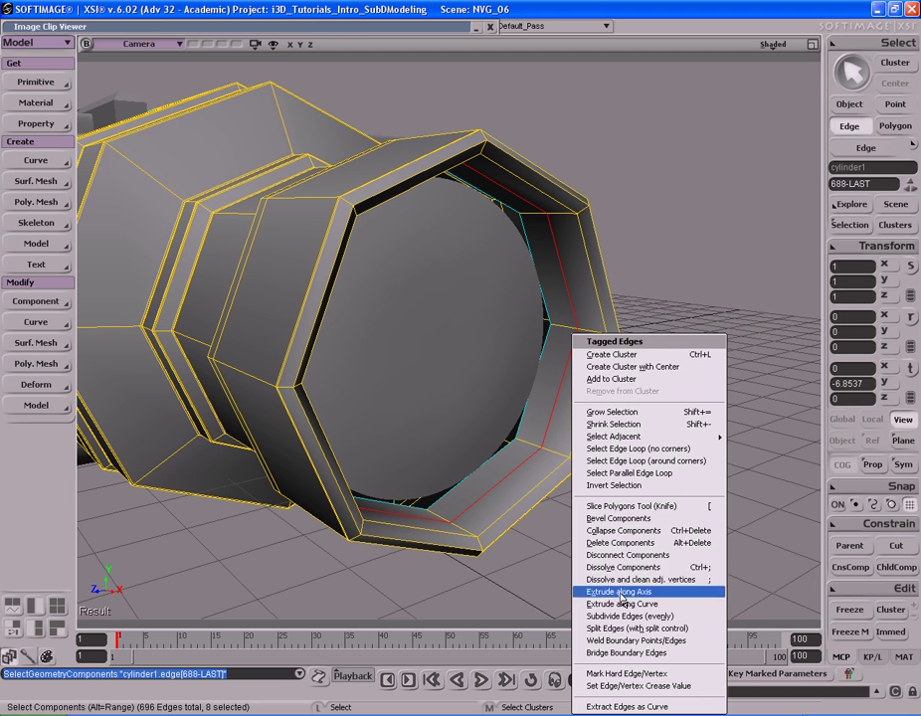
{"action": "left_click", "coordinate": [616, 516]}
{"action": "scroll", "coordinate": [592, 370], "scroll_direction": "up", "scroll_amount": 5}
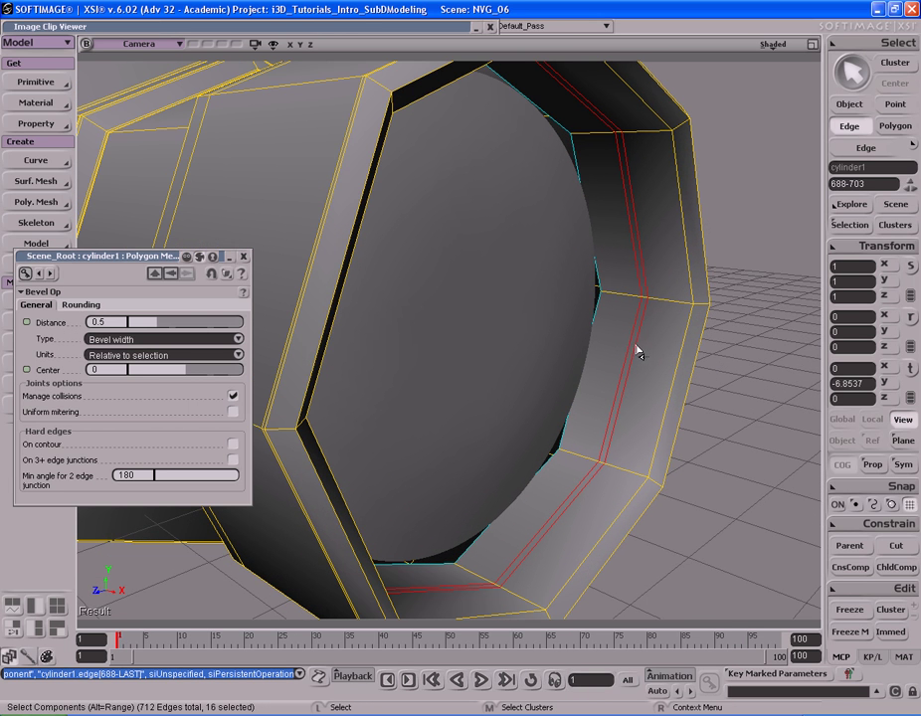
{"action": "left_click", "coordinate": [246, 256]}
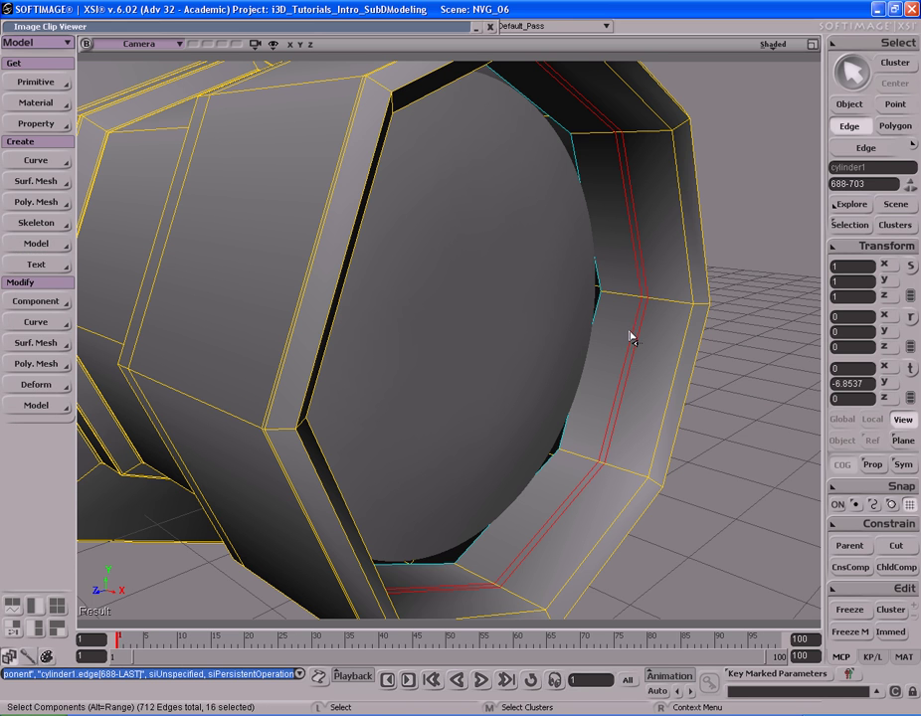
- Select the loop of eight narrow polygons between the beveled edges on the ring's inner wall
{"action": "key", "text": "u"}
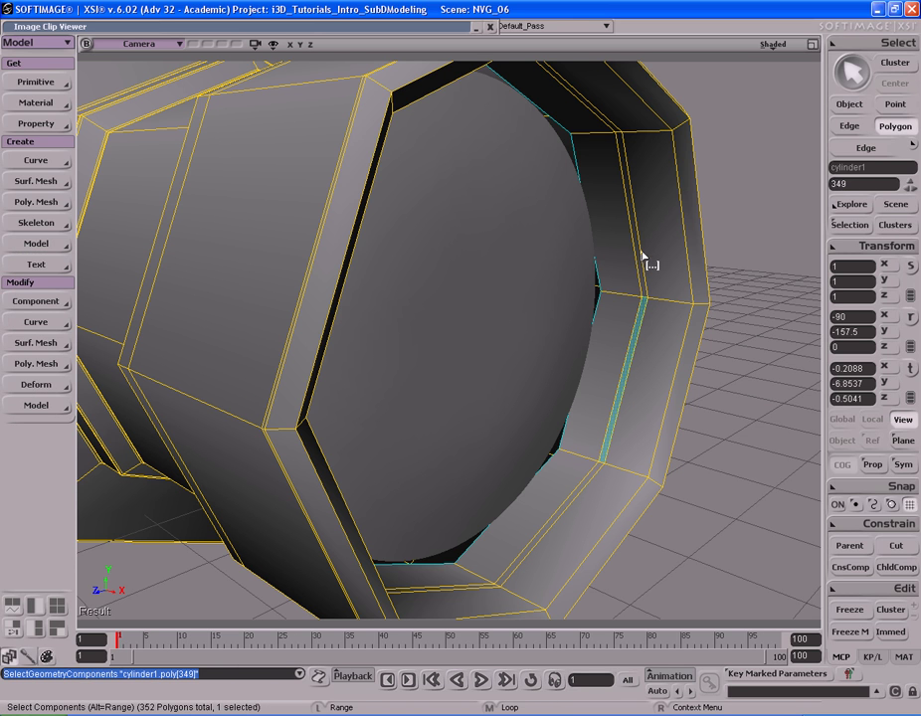
{"action": "middle_click", "coordinate": [634, 222], "text": "alt"}
{"action": "key", "text": "s"}
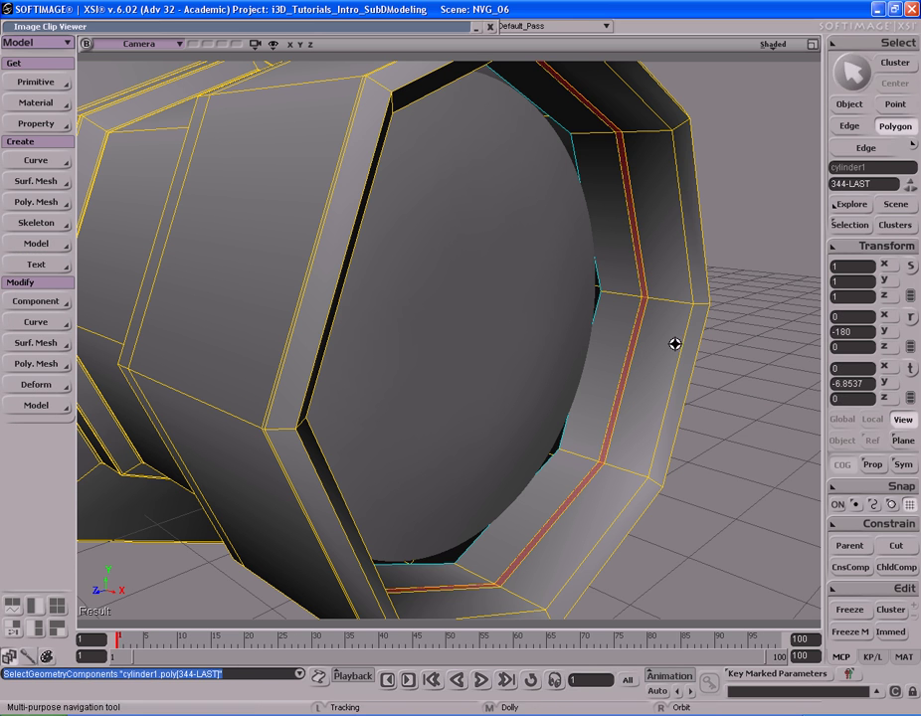
{"action": "right_click_drag", "start_coordinate": [636, 358], "coordinate": [675, 358]}
{"action": "middle_click_drag", "start_coordinate": [675, 359], "coordinate": [525, 385]}
{"action": "left_click_drag", "start_coordinate": [525, 385], "coordinate": [515, 329]}
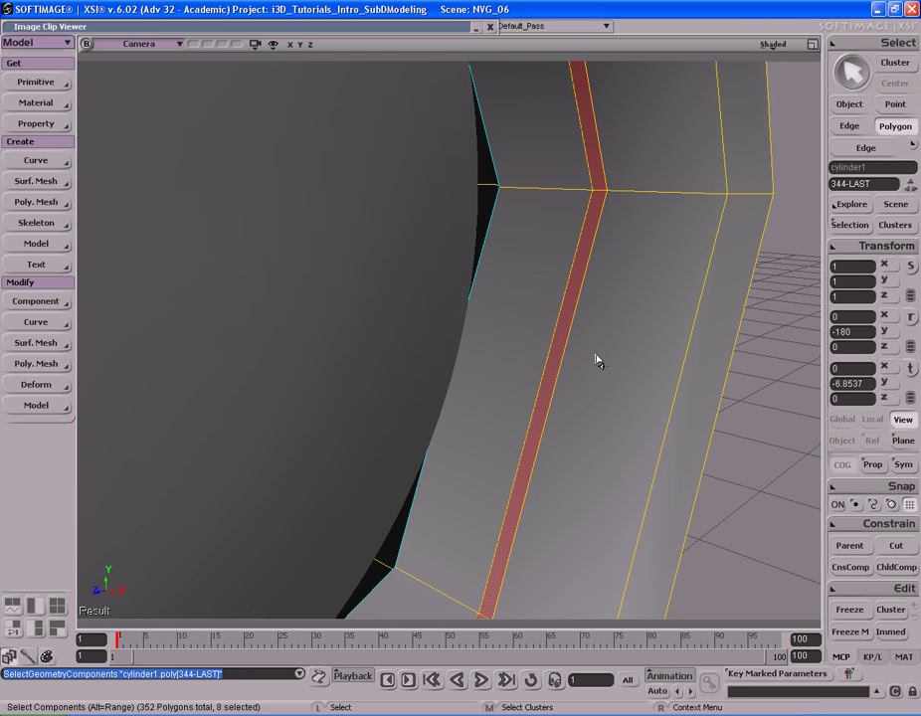
- Duplicate the narrow polygon loop as an extrusion and scale it slightly outward, by about 1.004, to form a thin groove
{"action": "key", "text": "ctrl+d"}
{"action": "key", "text": "x"}
{"action": "key", "text": "s"}
{"action": "middle_click_drag", "start_coordinate": [490, 348], "coordinate": [619, 358]}
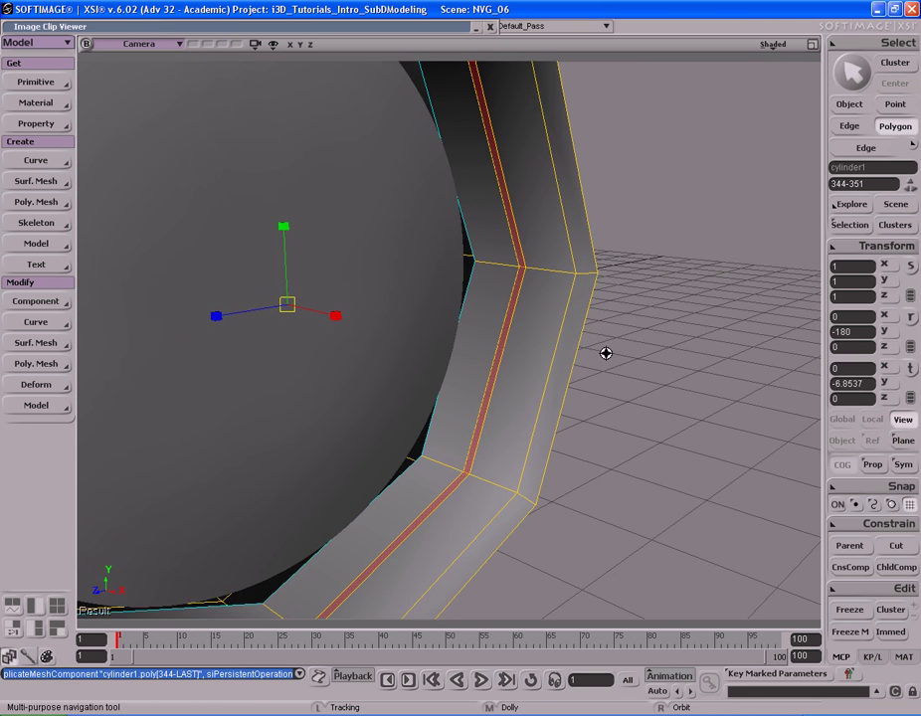
{"action": "right_click_drag", "start_coordinate": [619, 358], "coordinate": [469, 345]}
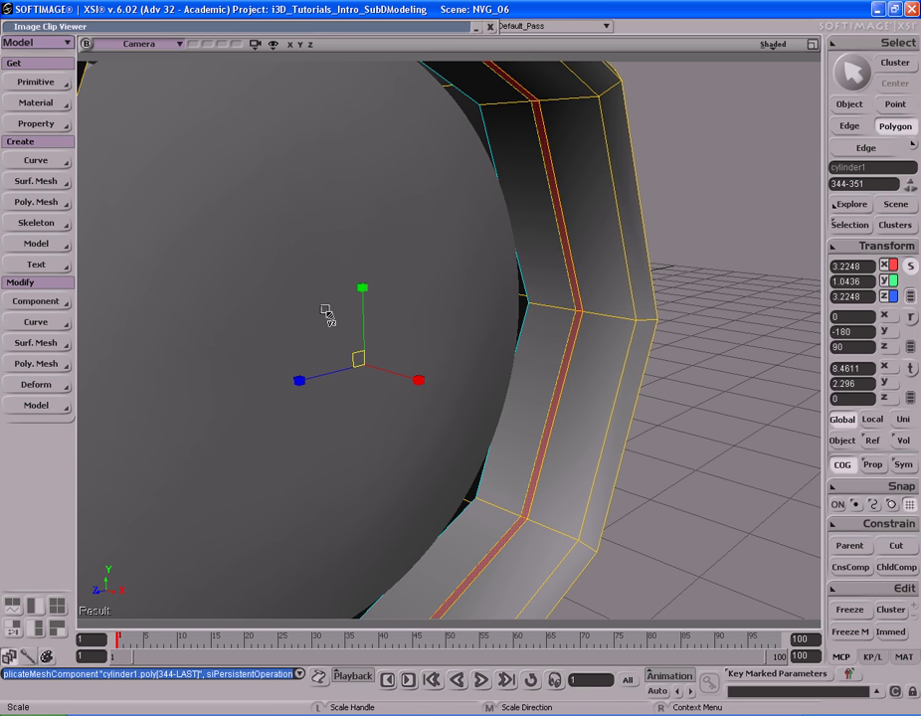
{"action": "left_click_drag", "start_coordinate": [328, 321], "coordinate": [322, 321]}
{"action": "key", "text": "ctrl+d"}
{"action": "key", "text": "ctrl+d"}
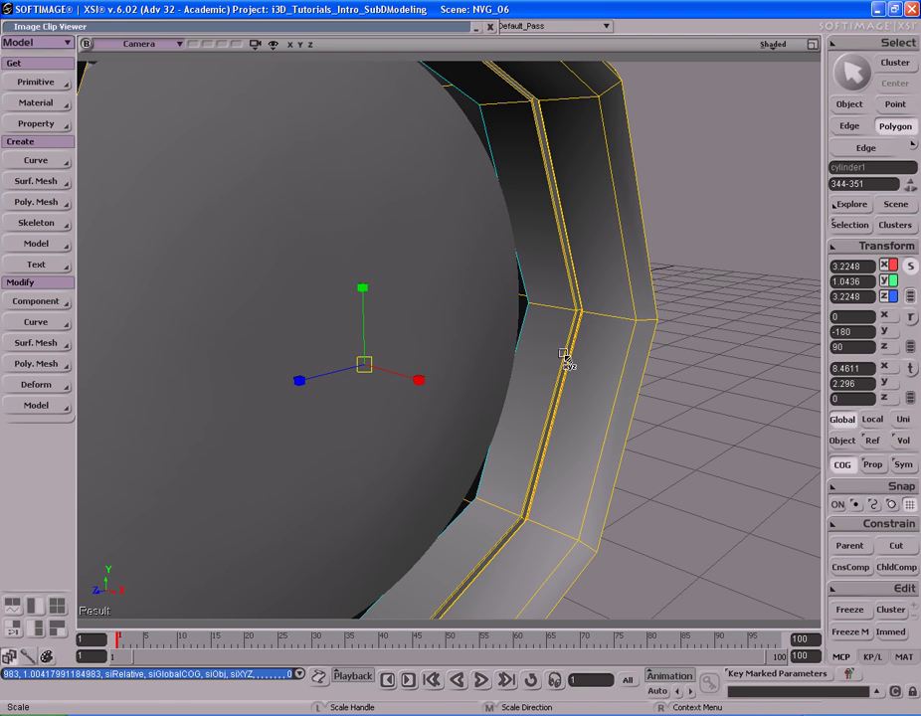
- Raise the barrel's subdivision level by two and preview the front ring in a render region
{"action": "key", "text": "plus"}
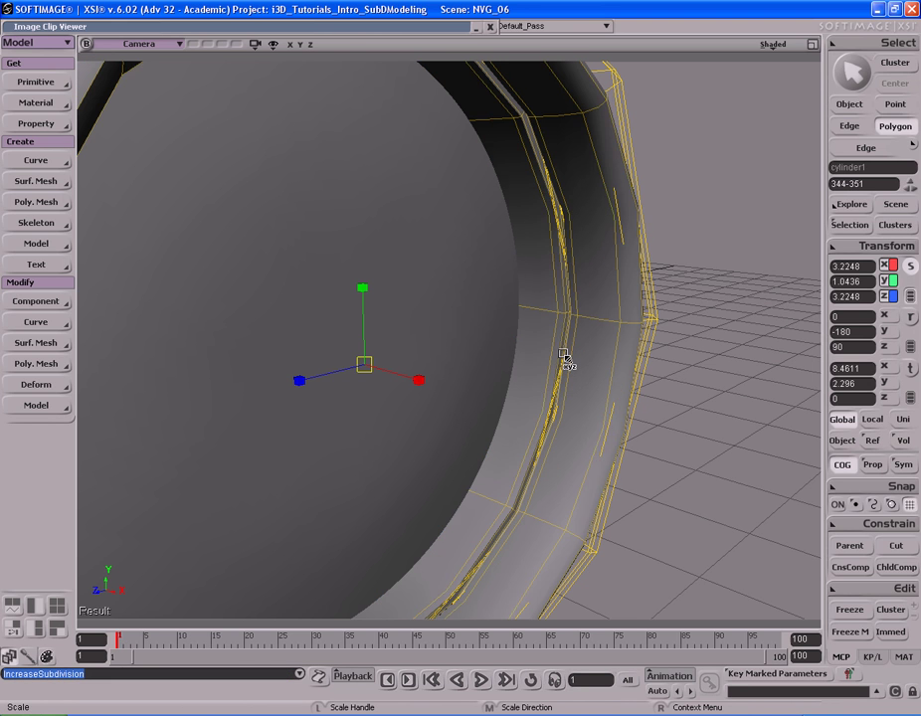
{"action": "key", "text": "plus"}
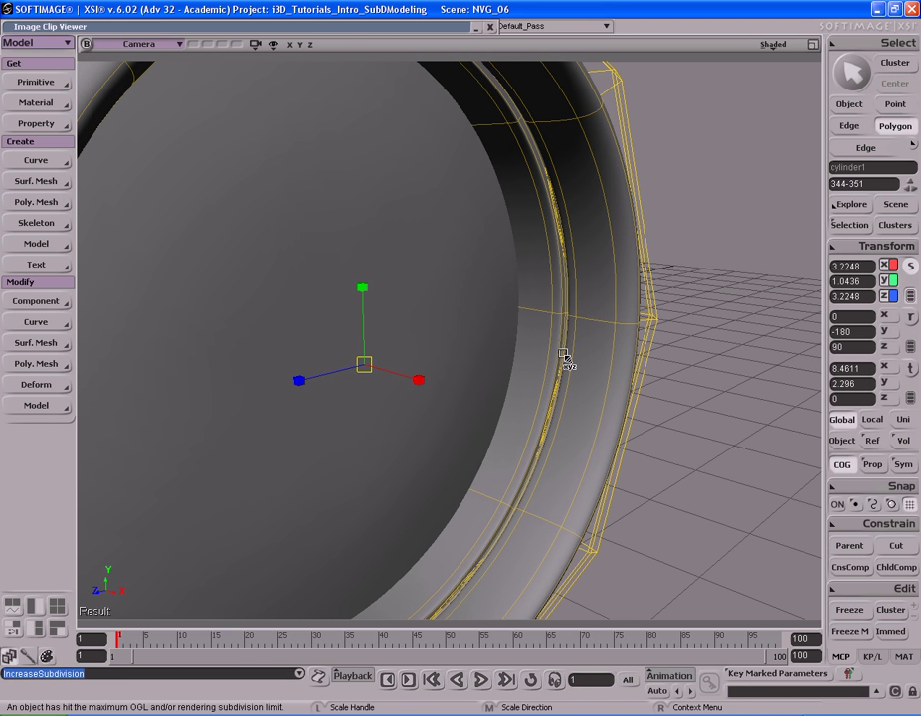
{"action": "key", "text": "space"}
{"action": "middle_click_drag", "start_coordinate": [433, 337], "coordinate": [562, 323]}
{"action": "key", "text": "q"}
{"action": "left_click_drag", "start_coordinate": [396, 248], "coordinate": [601, 448]}
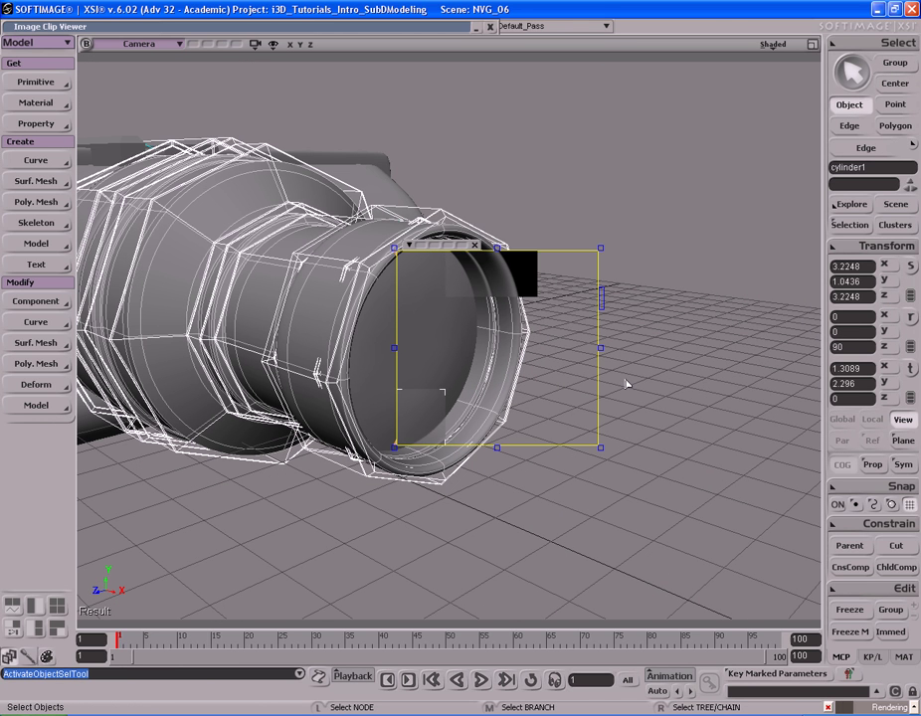
{"action": "key", "text": "q"}
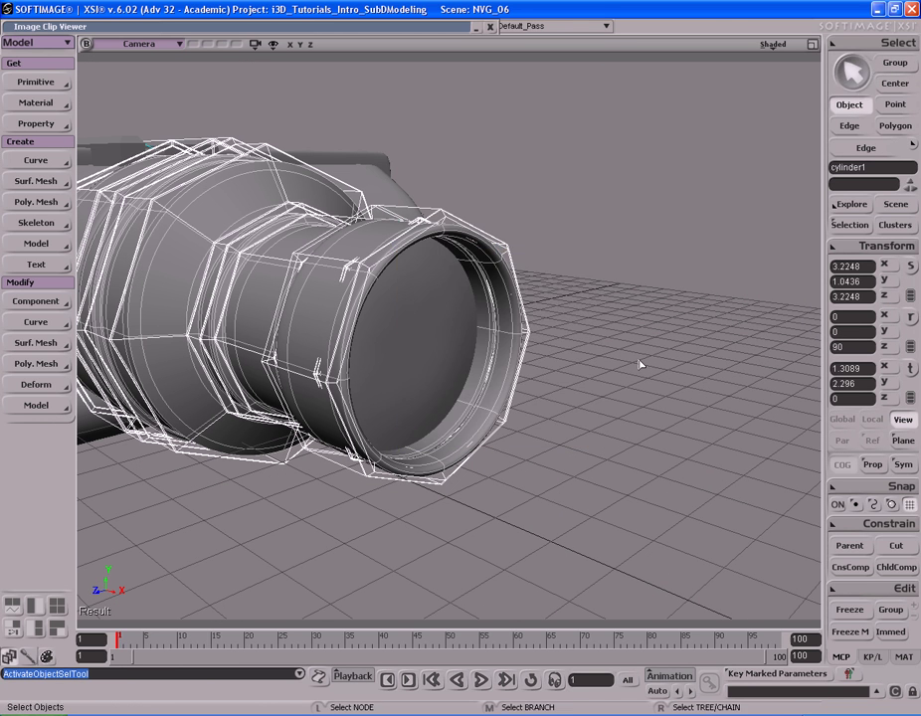
- Deselect everything and preview the whole goggles in a render region, examining them from both sides
{"action": "key", "text": "s"}
{"action": "middle_click_drag", "start_coordinate": [644, 325], "coordinate": [532, 323]}
{"action": "right_click_drag", "start_coordinate": [532, 323], "coordinate": [639, 306]}
{"action": "key", "text": "ctrl+shift+a"}
{"action": "mouse_move", "coordinate": [468, 379]}
{"action": "right_mouse_down"}
{"action": "mouse_move", "coordinate": [444, 337]}
{"action": "mouse_move", "coordinate": [449, 344]}
{"action": "mouse_move", "coordinate": [259, 341]}
{"action": "mouse_move", "coordinate": [490, 303]}
{"action": "mouse_move", "coordinate": [440, 277]}
{"action": "mouse_move", "coordinate": [538, 290]}
{"action": "mouse_move", "coordinate": [435, 289]}
{"action": "mouse_move", "coordinate": [559, 283]}
{"action": "mouse_move", "coordinate": [520, 295]}
{"action": "mouse_move", "coordinate": [519, 285]}
{"action": "mouse_move", "coordinate": [572, 275]}
{"action": "mouse_move", "coordinate": [270, 309]}
{"action": "right_mouse_up"}
{"action": "key", "text": "q"}
{"action": "mouse_move", "coordinate": [245, 254]}
{"action": "left_mouse_down"}
{"action": "mouse_move", "coordinate": [637, 475]}
{"action": "mouse_move", "coordinate": [681, 486]}
{"action": "mouse_move", "coordinate": [623, 481]}
{"action": "left_mouse_up"}
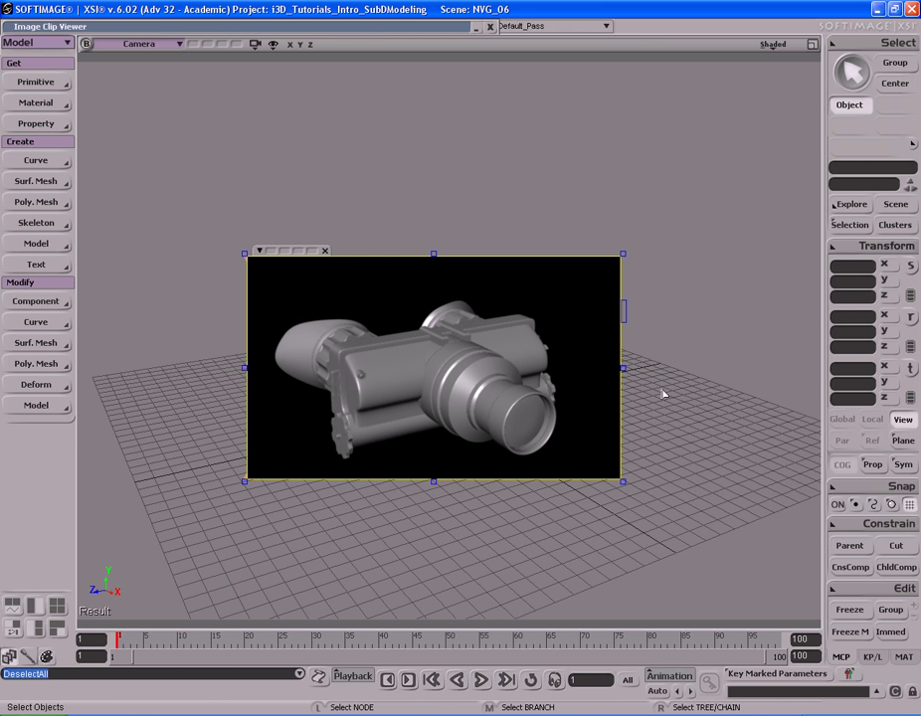
{"action": "key", "text": "s"}
{"action": "mouse_move", "coordinate": [660, 397]}
{"action": "right_mouse_down"}
{"action": "mouse_move", "coordinate": [675, 382]}
{"action": "mouse_move", "coordinate": [656, 382]}
{"action": "right_mouse_up"}
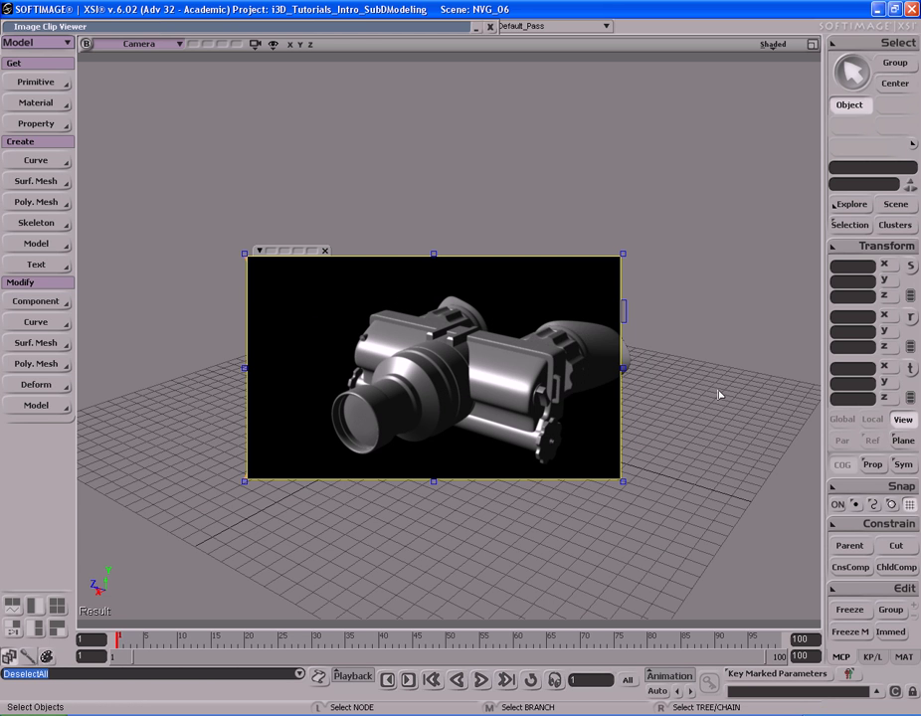
{"action": "key", "text": "s"}
{"action": "right_click_drag", "start_coordinate": [726, 385], "coordinate": [708, 392]}
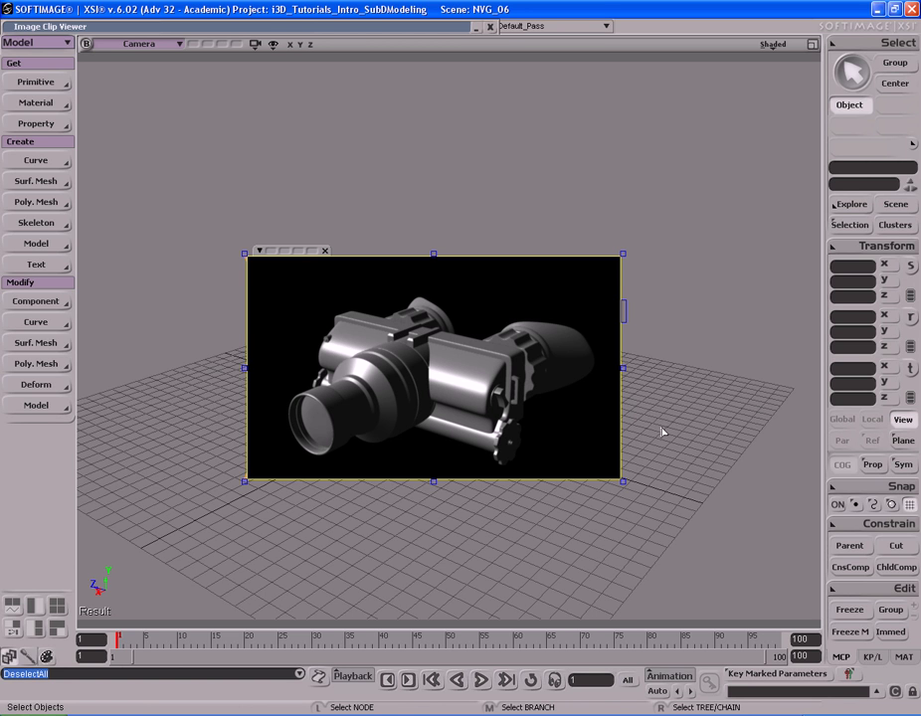
- Turn off the render region and examine the complete shaded goggles from the front
{"action": "key", "text": "q"}
{"action": "key", "text": "s"}
{"action": "right_click_drag", "start_coordinate": [518, 403], "coordinate": [621, 366]}
{"action": "key", "text": "s"}
{"action": "key", "text": "s"}
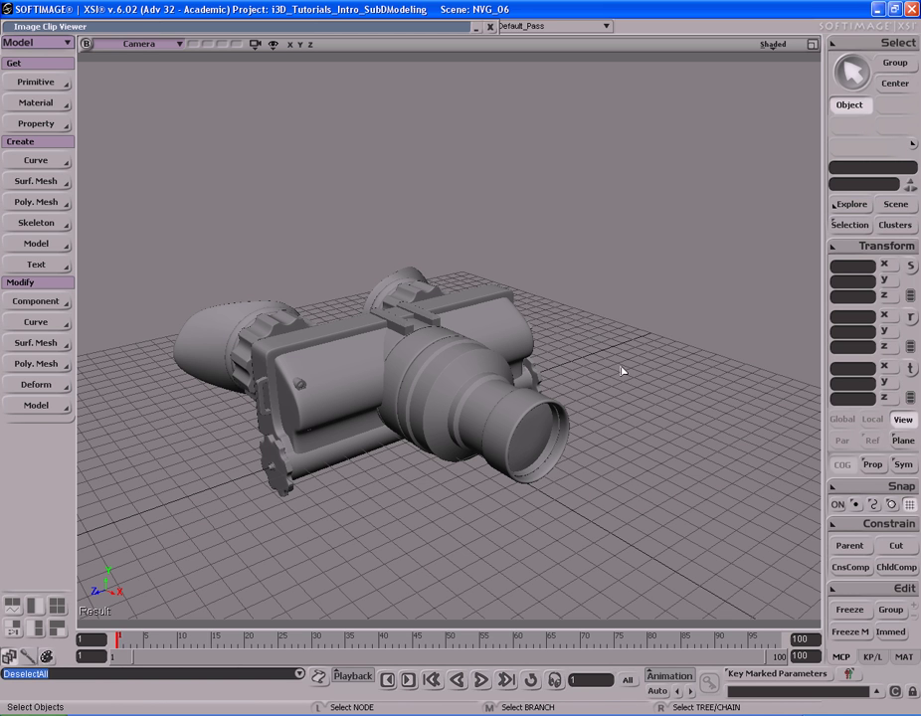
{"action": "key", "text": "s"}
{"action": "mouse_move", "coordinate": [618, 362]}
{"action": "middle_mouse_down"}
{"action": "mouse_move", "coordinate": [603, 354]}
{"action": "mouse_move", "coordinate": [610, 369]}
{"action": "middle_mouse_up"}
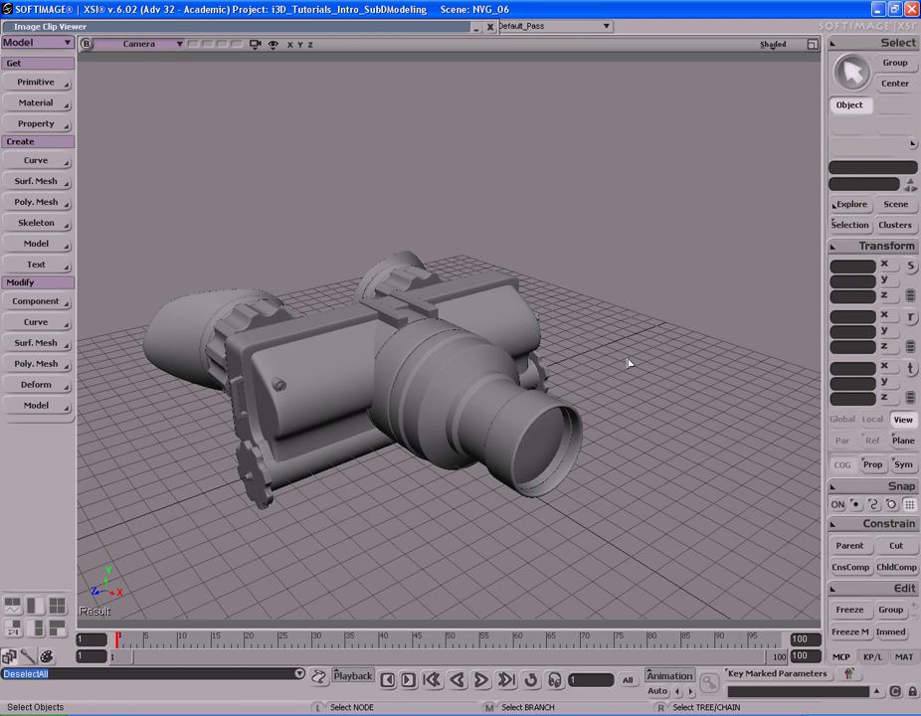
{"action": "key", "text": "s"}
{"action": "middle_click_drag", "start_coordinate": [405, 376], "coordinate": [499, 380]}
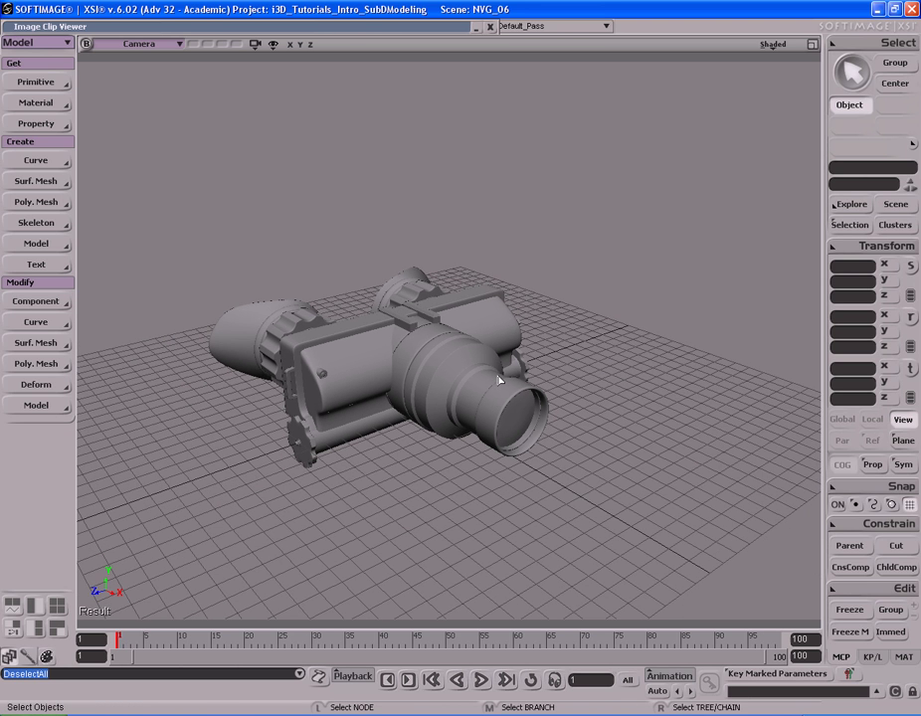
- Select all twelve parts of the goggles and freeze their modeling history
{"action": "left_click_drag", "start_coordinate": [179, 200], "coordinate": [612, 498]}
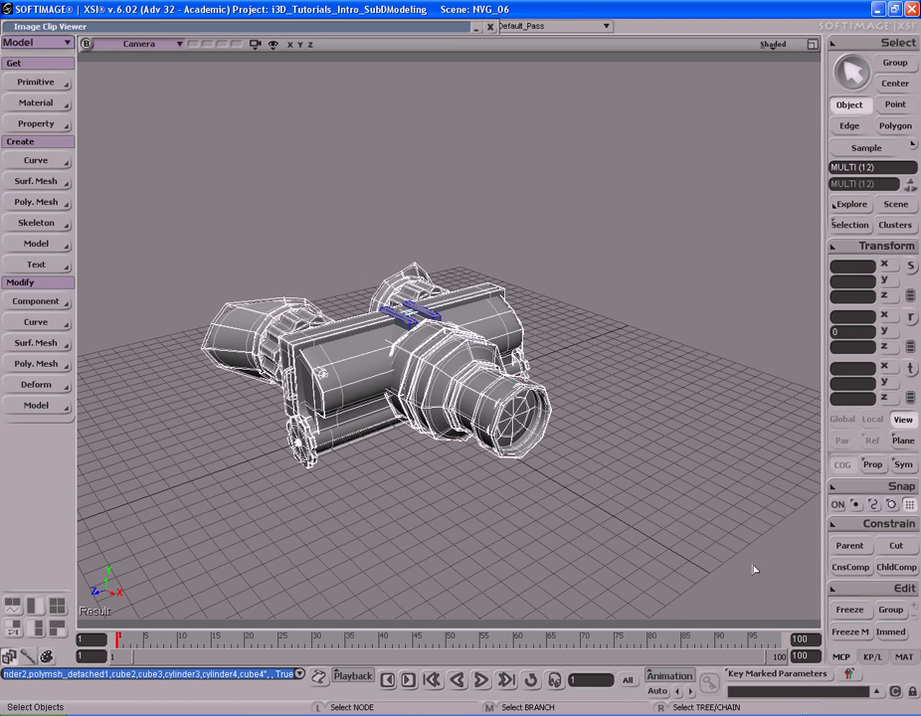
{"action": "left_click", "coordinate": [839, 168]}
{"action": "left_click", "coordinate": [860, 634]}
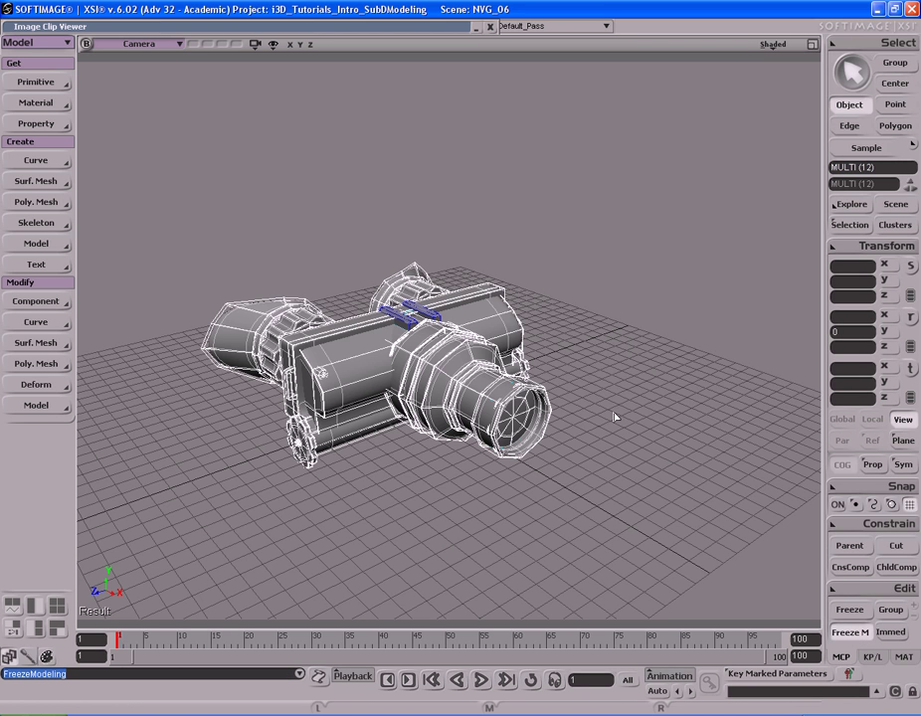
- Merge the selected goggles parts into one polygon mesh and hide the input objects
{"action": "middle_click_drag", "start_coordinate": [616, 418], "coordinate": [603, 392]}
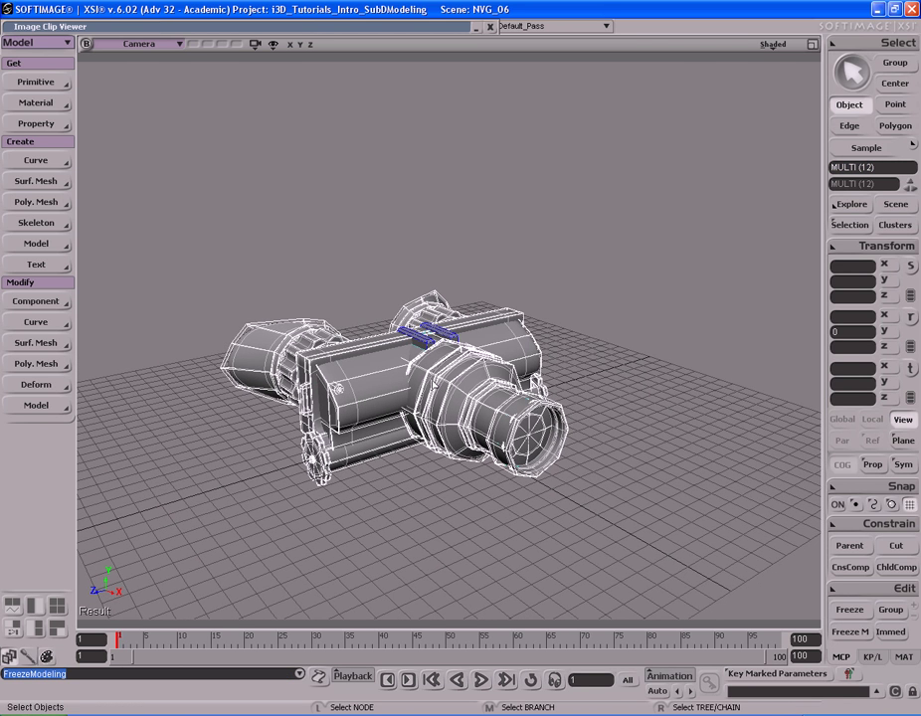
{"action": "right_click", "coordinate": [433, 365]}
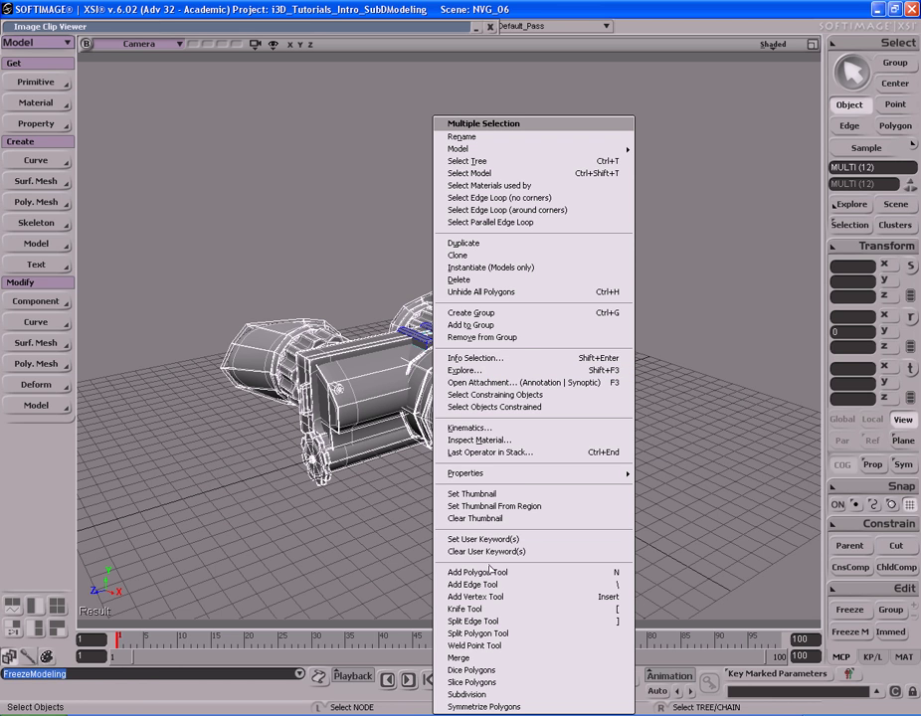
{"action": "left_click", "coordinate": [477, 659]}
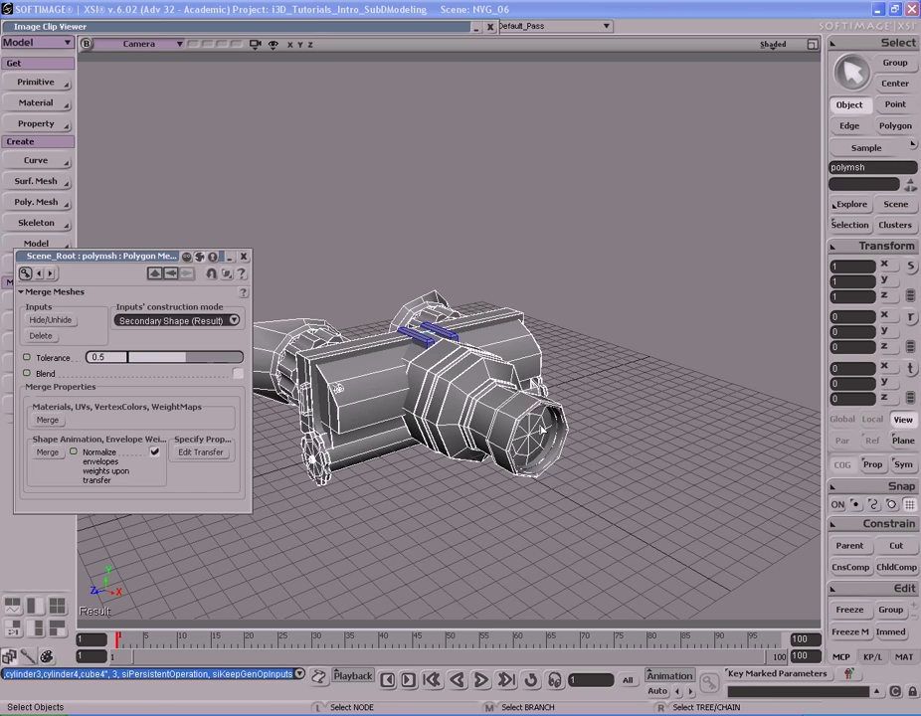
{"action": "left_click", "coordinate": [52, 320]}
- Set the merge tolerance to 0 and inspect the lens border inside the front ring
{"action": "key", "text": "s"}
{"action": "left_click_drag", "start_coordinate": [469, 379], "coordinate": [533, 379]}
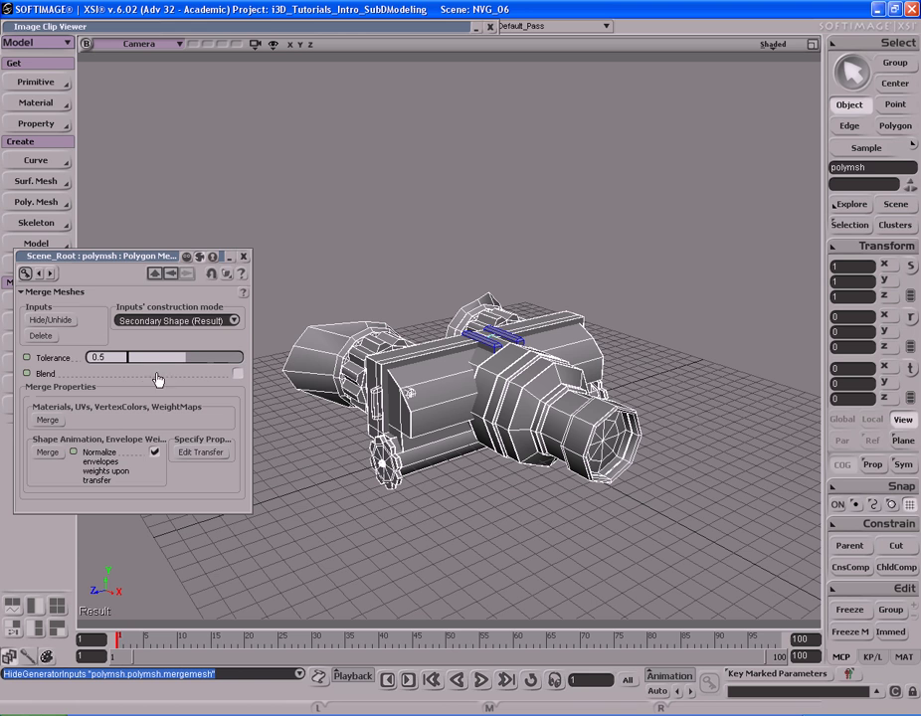
{"action": "left_click_drag", "start_coordinate": [184, 365], "coordinate": [112, 365]}
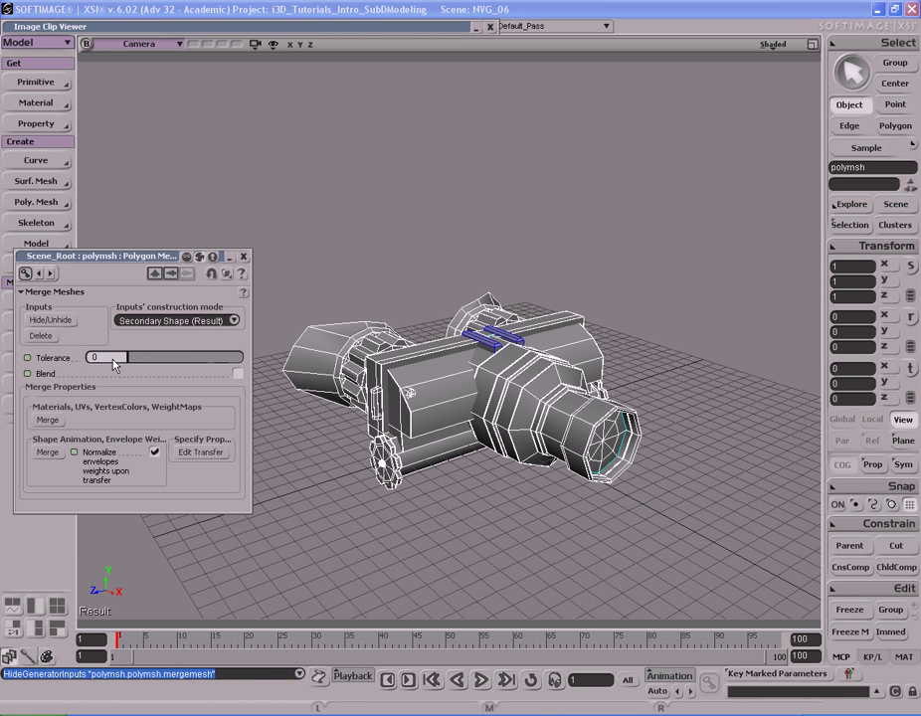
{"action": "key", "text": "s"}
{"action": "left_click_drag", "start_coordinate": [731, 450], "coordinate": [652, 424]}
{"action": "middle_click_drag", "start_coordinate": [652, 424], "coordinate": [555, 391]}
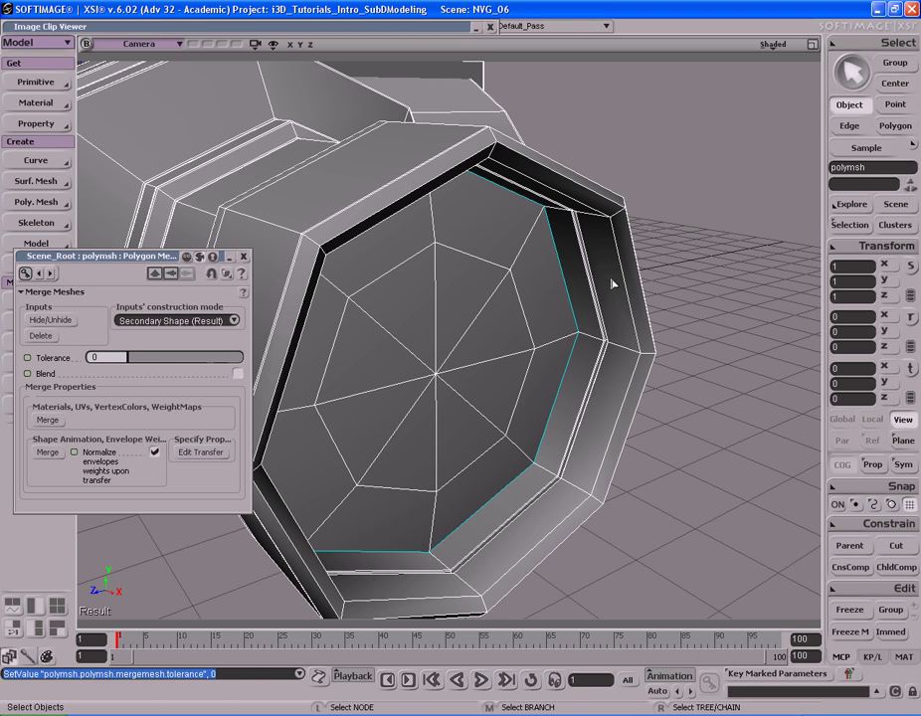
- Test a merge tolerance of 0.3145 and the blend option, restoring tolerance 0 and no blending
{"action": "left_click_drag", "start_coordinate": [144, 365], "coordinate": [164, 364]}
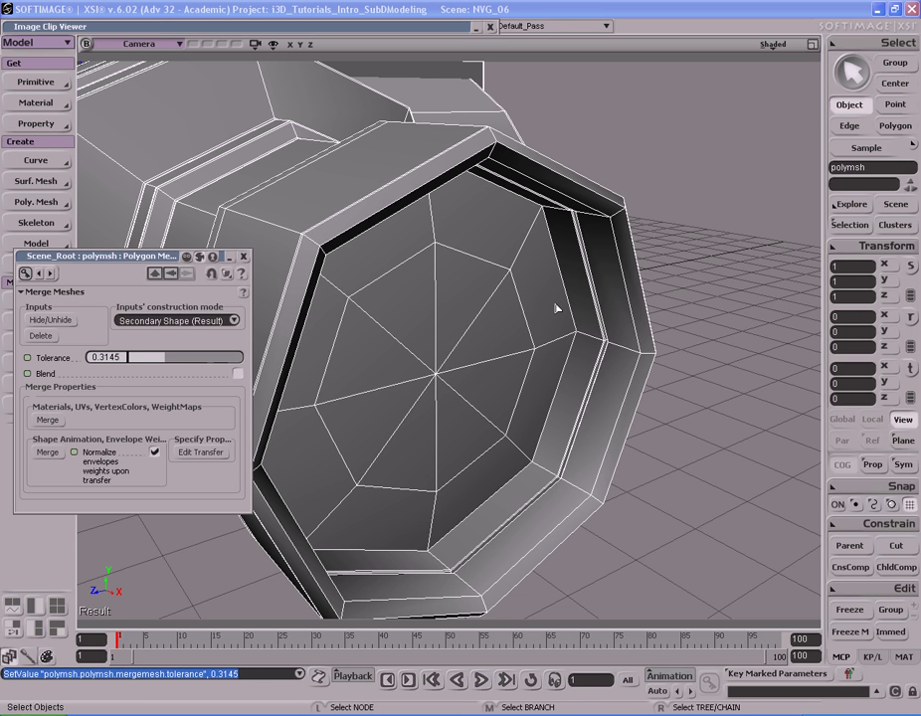
{"action": "left_click_drag", "start_coordinate": [164, 364], "coordinate": [125, 365]}
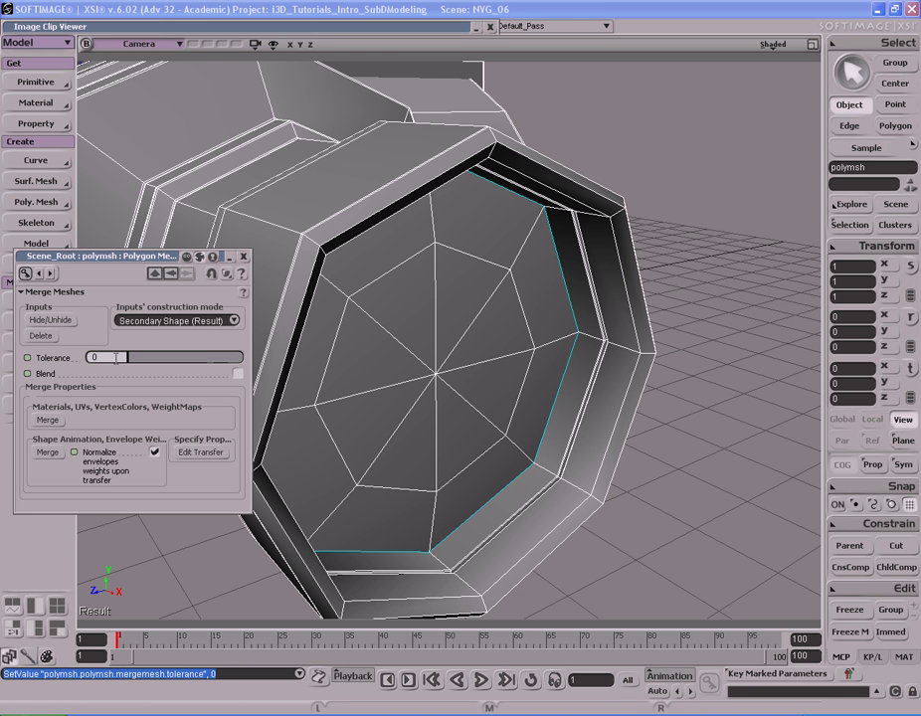
{"action": "left_click", "coordinate": [239, 374]}
{"action": "left_click", "coordinate": [239, 374]}
{"action": "key", "text": "s"}
{"action": "middle_click_drag", "start_coordinate": [405, 373], "coordinate": [464, 374]}
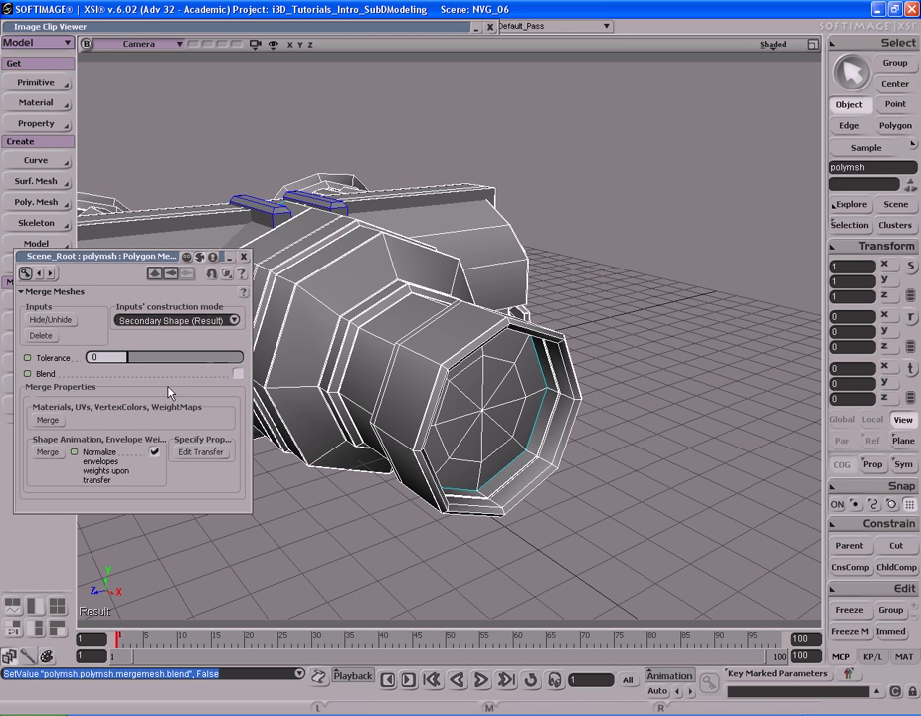
{"action": "left_click", "coordinate": [243, 257]}
- Raise the merged goggles' subdivision by two levels and turn off the polygon mesh hull display
{"action": "key", "text": "s"}
{"action": "middle_click_drag", "start_coordinate": [380, 342], "coordinate": [392, 319]}
{"action": "right_click_drag", "start_coordinate": [392, 318], "coordinate": [408, 356]}
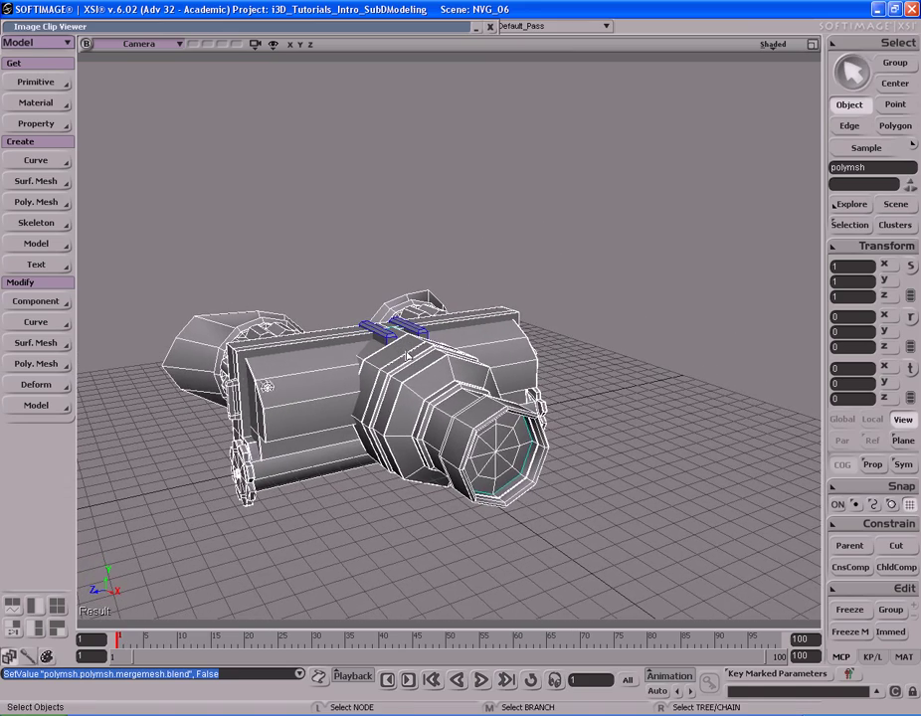
{"action": "key", "text": "plus"}
{"action": "key", "text": "plus"}
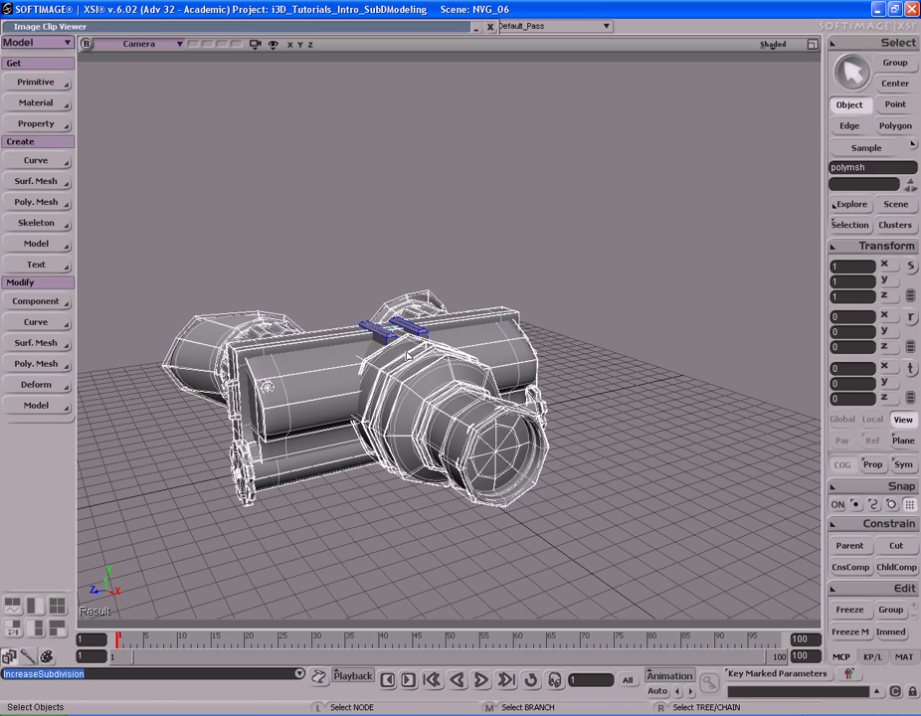
{"action": "key", "text": "s"}
{"action": "middle_click_drag", "start_coordinate": [522, 362], "coordinate": [480, 352]}
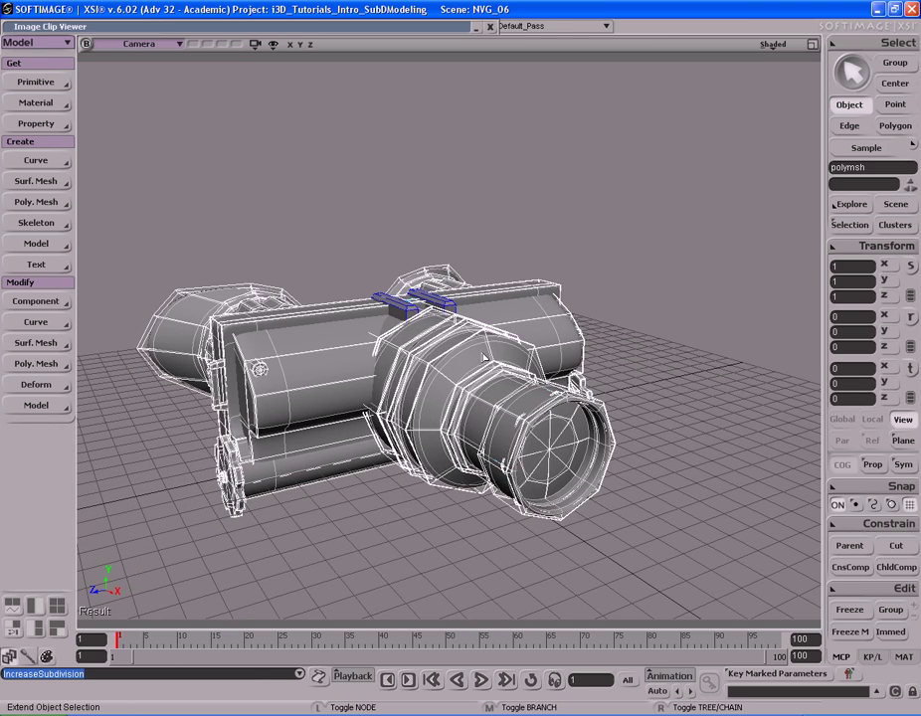
{"action": "key", "text": "ctrl+h"}
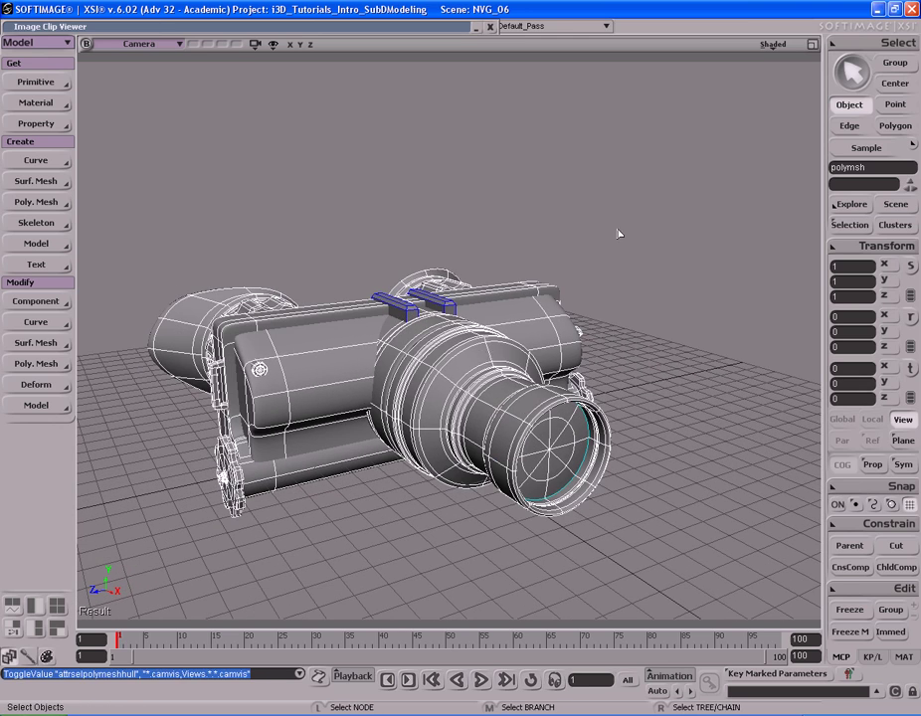
- Deselect the goggles and examine the smoothed eyepieces from behind
{"action": "left_click", "coordinate": [603, 264]}
{"action": "key", "text": "s"}
{"action": "right_click_drag", "start_coordinate": [559, 320], "coordinate": [361, 333]}
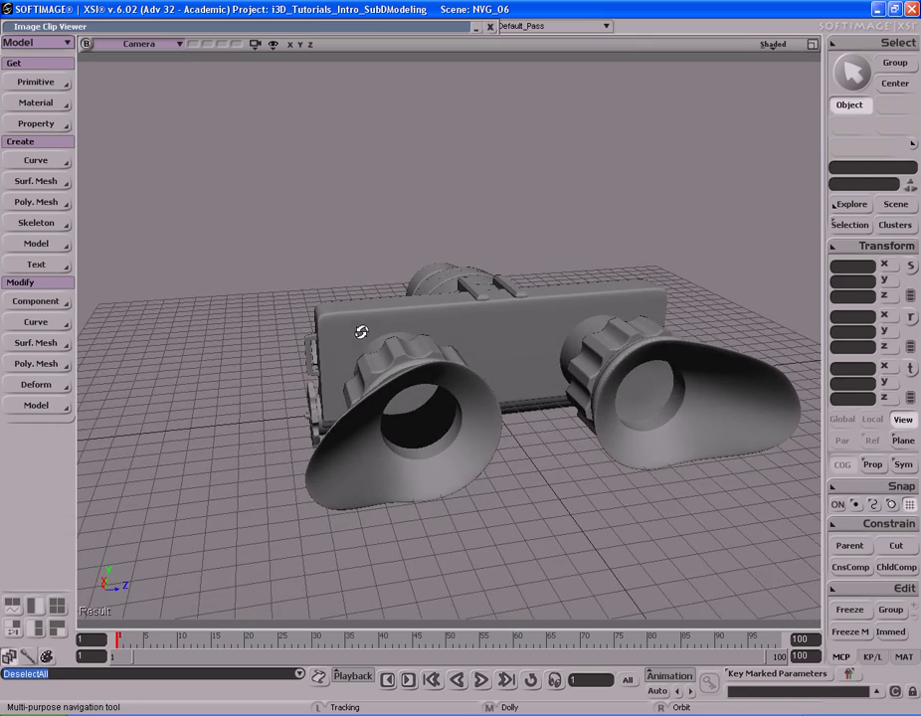
{"action": "left_click_drag", "start_coordinate": [637, 351], "coordinate": [479, 320]}
{"action": "middle_click_drag", "start_coordinate": [533, 316], "coordinate": [461, 320]}
{"action": "right_click_drag", "start_coordinate": [460, 320], "coordinate": [514, 320]}
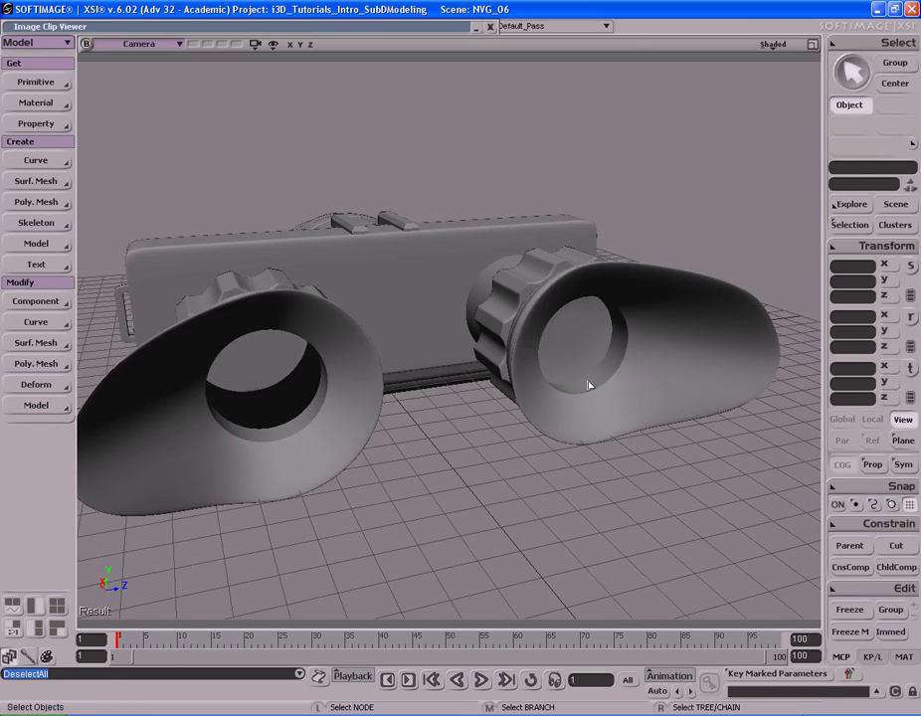
- Select the goggles mesh and inspect the lens disc inside its eyecup up close
{"action": "left_click", "coordinate": [580, 340]}
{"action": "key", "text": "s"}
{"action": "right_click_drag", "start_coordinate": [563, 350], "coordinate": [581, 360]}
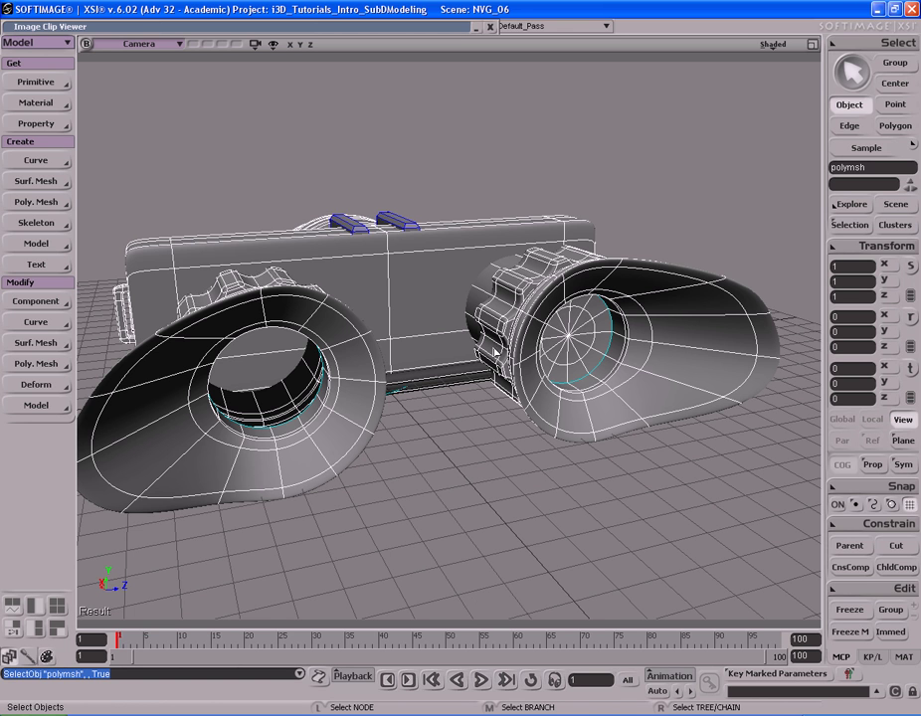
{"action": "key", "text": "s"}
{"action": "left_click_drag", "start_coordinate": [621, 336], "coordinate": [582, 341]}
{"action": "right_click_drag", "start_coordinate": [582, 341], "coordinate": [601, 395]}
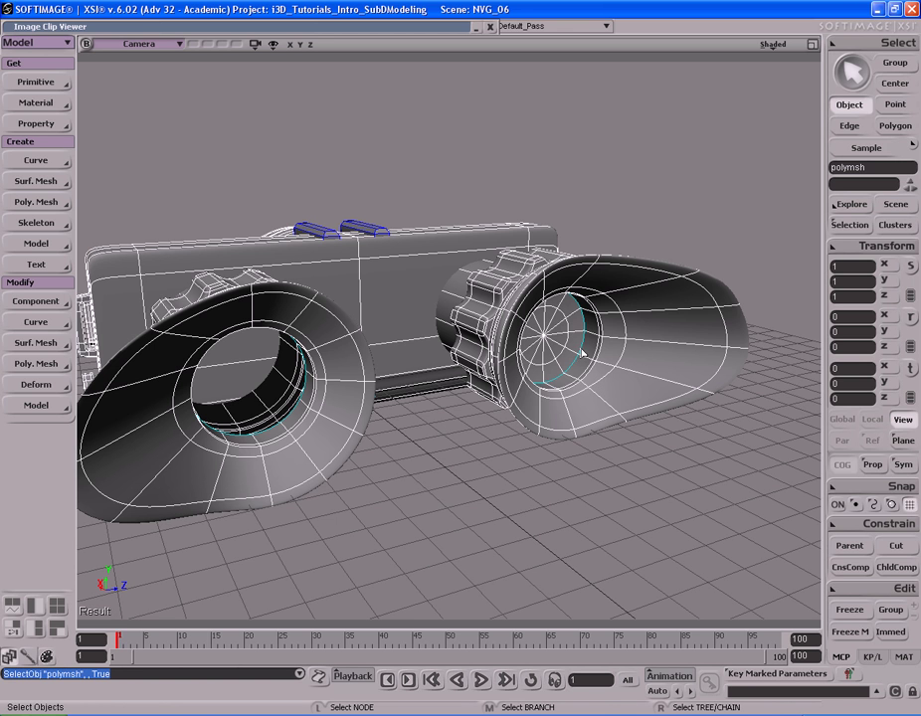
{"action": "key", "text": "s"}
{"action": "middle_click_drag", "start_coordinate": [633, 331], "coordinate": [542, 336]}
{"action": "left_click_drag", "start_coordinate": [542, 336], "coordinate": [489, 346]}
{"action": "right_click_drag", "start_coordinate": [489, 345], "coordinate": [554, 327]}
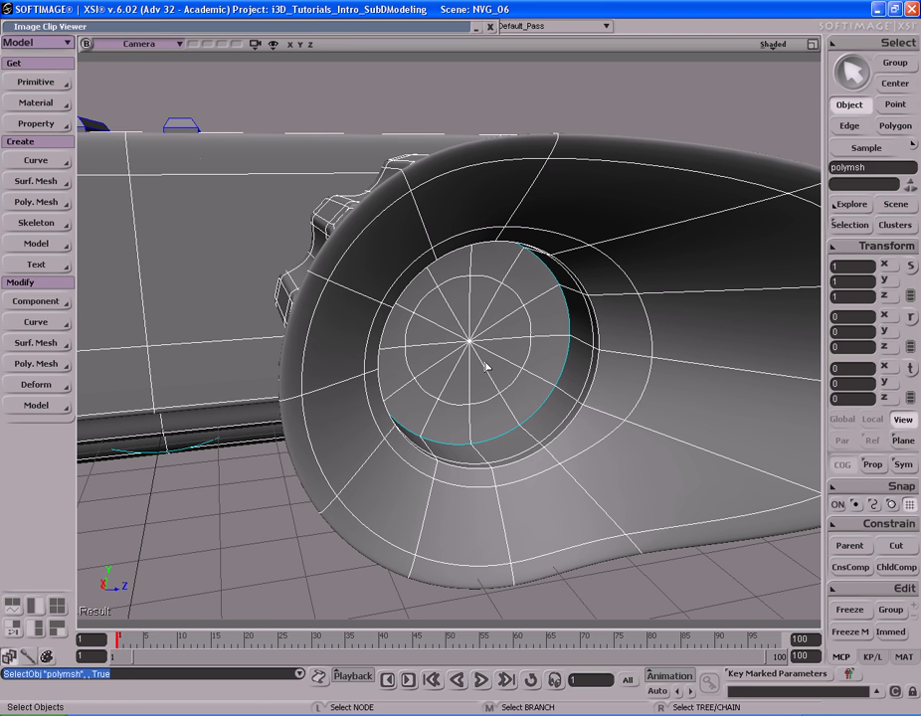
- Select the twelve central polygons of the eyepiece lens and grow the selection to cover the whole disc
{"action": "key", "text": "u"}
{"action": "mouse_move", "coordinate": [480, 365]}
{"action": "left_mouse_down"}
{"action": "mouse_move", "coordinate": [477, 316]}
{"action": "mouse_move", "coordinate": [481, 349]}
{"action": "mouse_move", "coordinate": [487, 344]}
{"action": "left_mouse_up"}
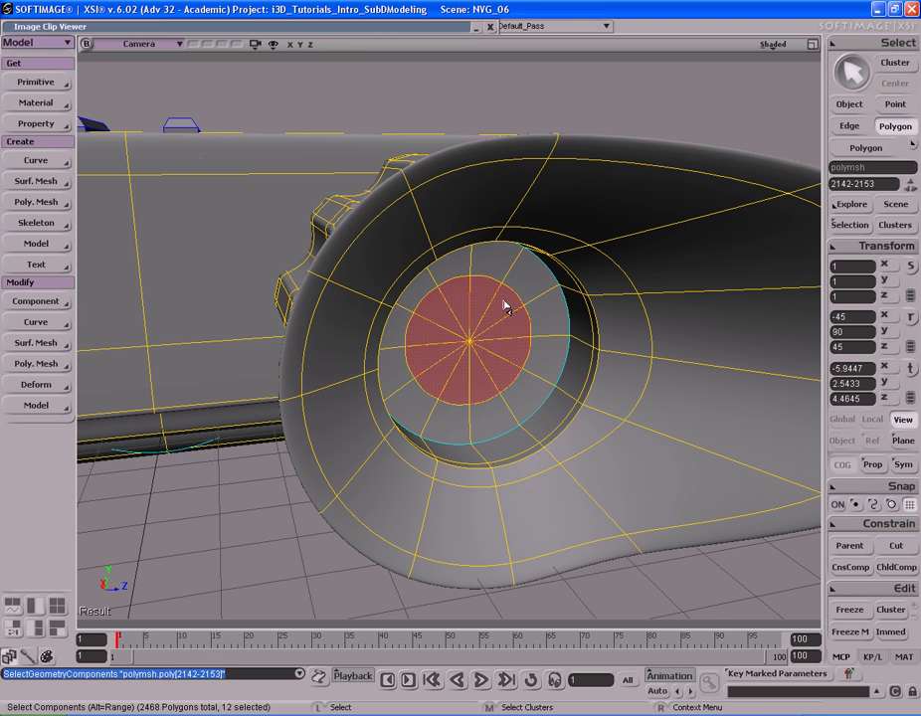
{"action": "right_click", "coordinate": [504, 308]}
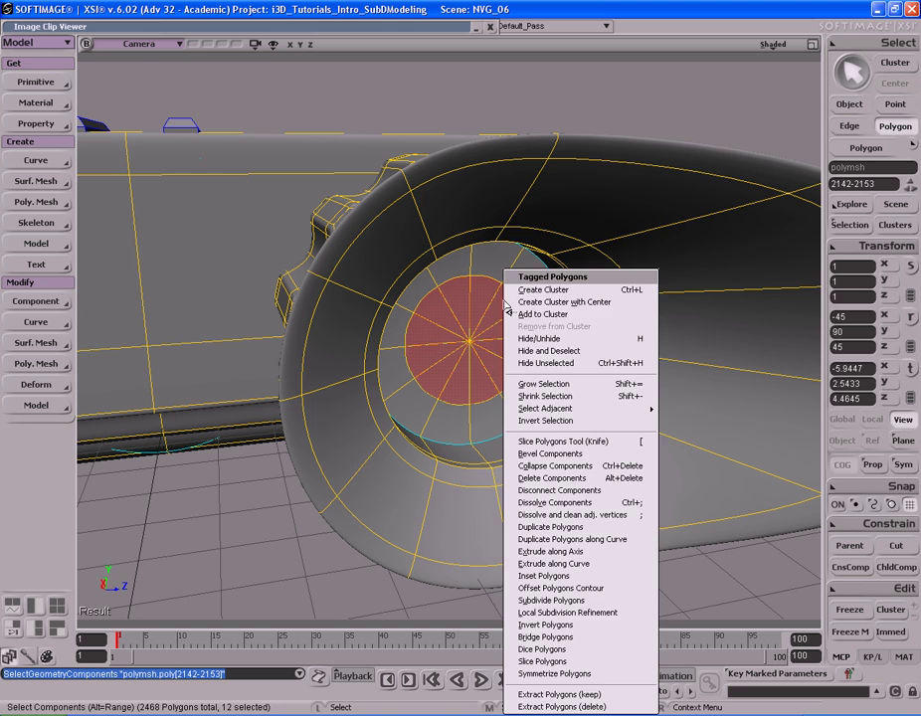
{"action": "left_click", "coordinate": [571, 386]}
{"action": "key", "text": "s"}
{"action": "right_click_drag", "start_coordinate": [570, 386], "coordinate": [518, 342]}
{"action": "key", "text": "s"}
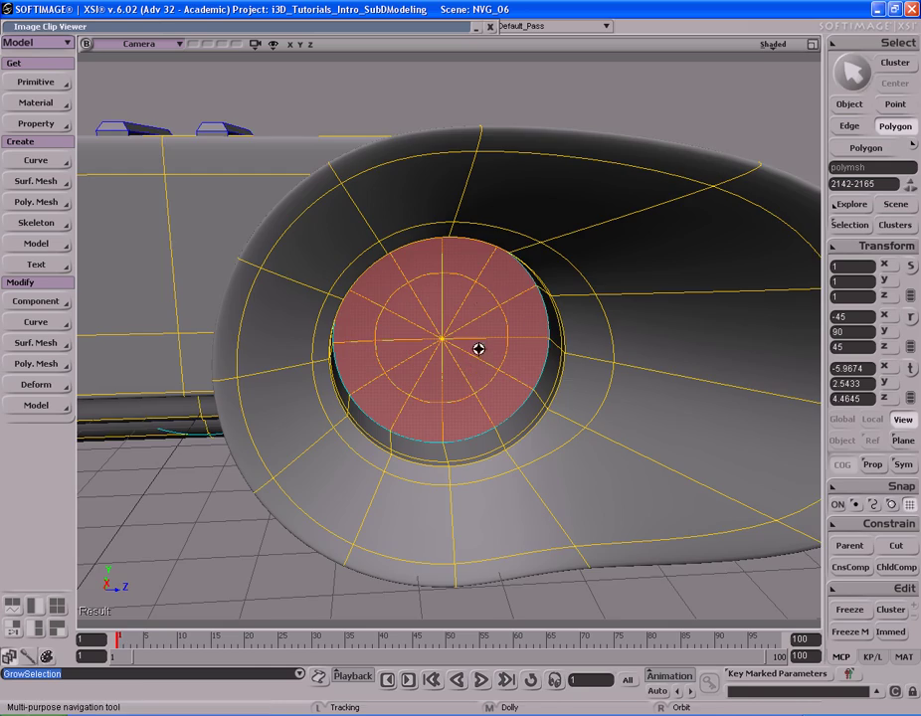
{"action": "right_click_drag", "start_coordinate": [469, 389], "coordinate": [489, 351]}
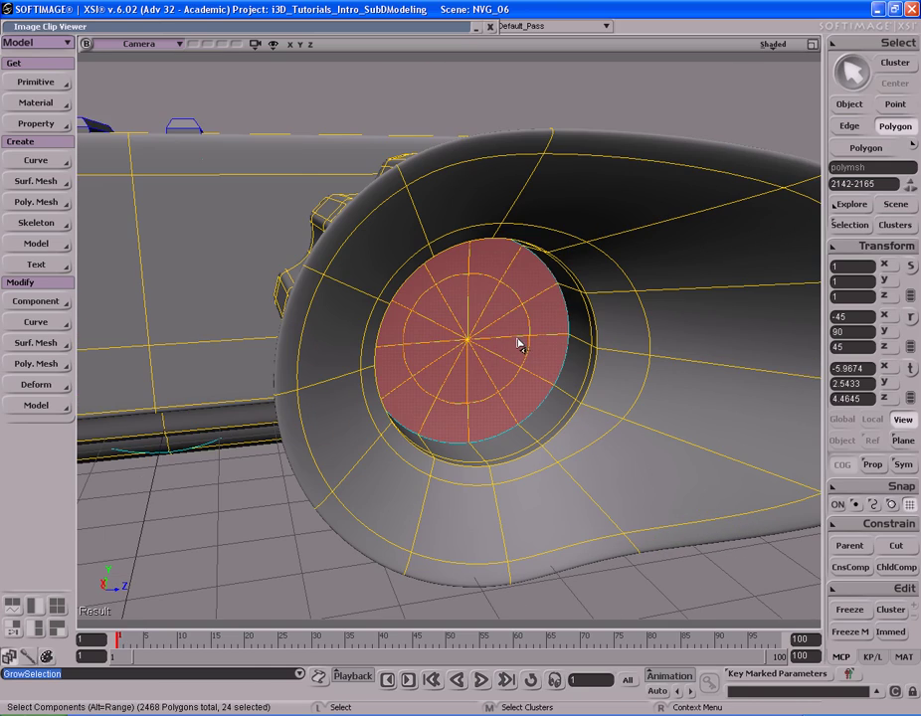
- Extract the selected lens polygons into a separate object, deleting them from the goggles mesh
{"action": "key", "text": "s"}
{"action": "middle_click_drag", "start_coordinate": [518, 343], "coordinate": [469, 339]}
{"action": "right_click_drag", "start_coordinate": [469, 339], "coordinate": [495, 314]}
{"action": "scroll", "coordinate": [493, 314], "scroll_direction": "up", "scroll_amount": 3}
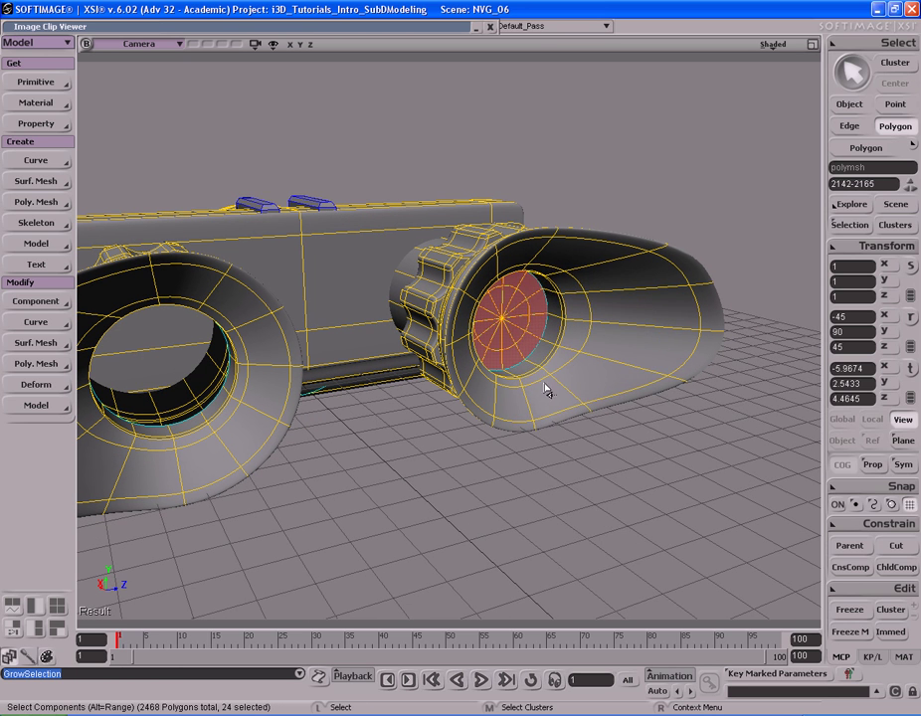
{"action": "right_click", "coordinate": [518, 310]}
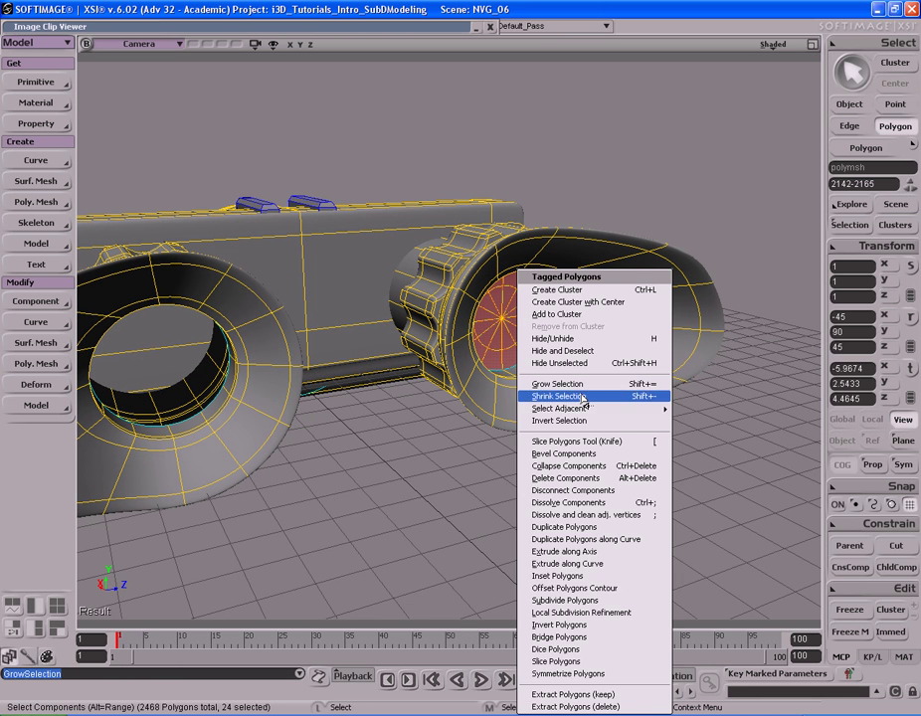
{"action": "left_click", "coordinate": [606, 707]}
{"action": "key", "text": "s"}
{"action": "right_click_drag", "start_coordinate": [496, 343], "coordinate": [567, 394]}
{"action": "key", "text": "space"}
{"action": "key", "text": "s"}
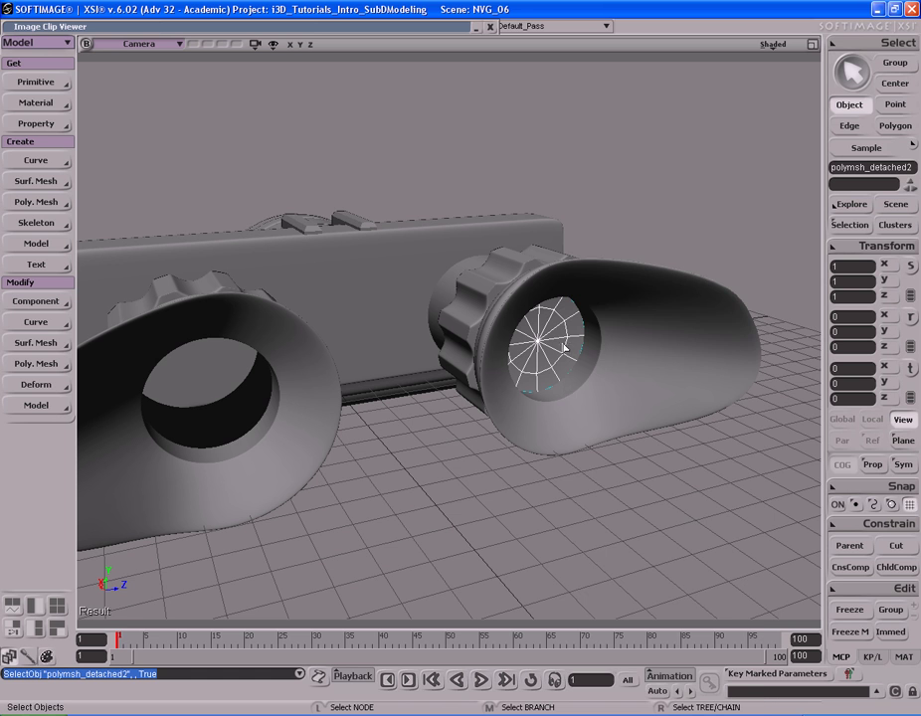
- Symmetrize the extracted lens about the global plane with Z Axis normal to fill the other eyepiece
{"action": "right_click", "coordinate": [563, 360]}
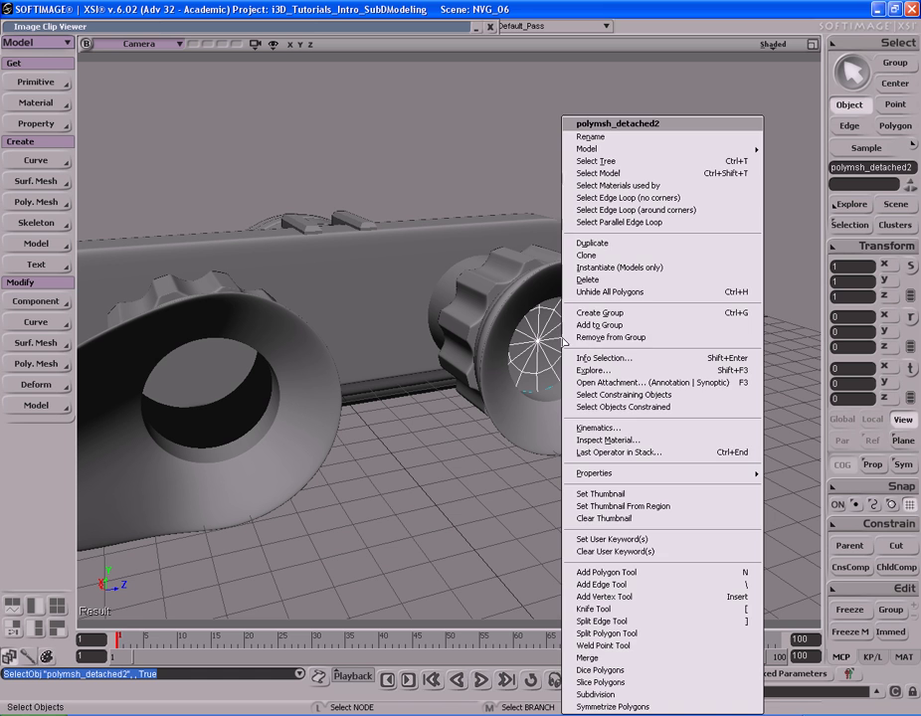
{"action": "left_click", "coordinate": [617, 707]}
{"action": "left_click_drag", "start_coordinate": [141, 259], "coordinate": [418, 78]}
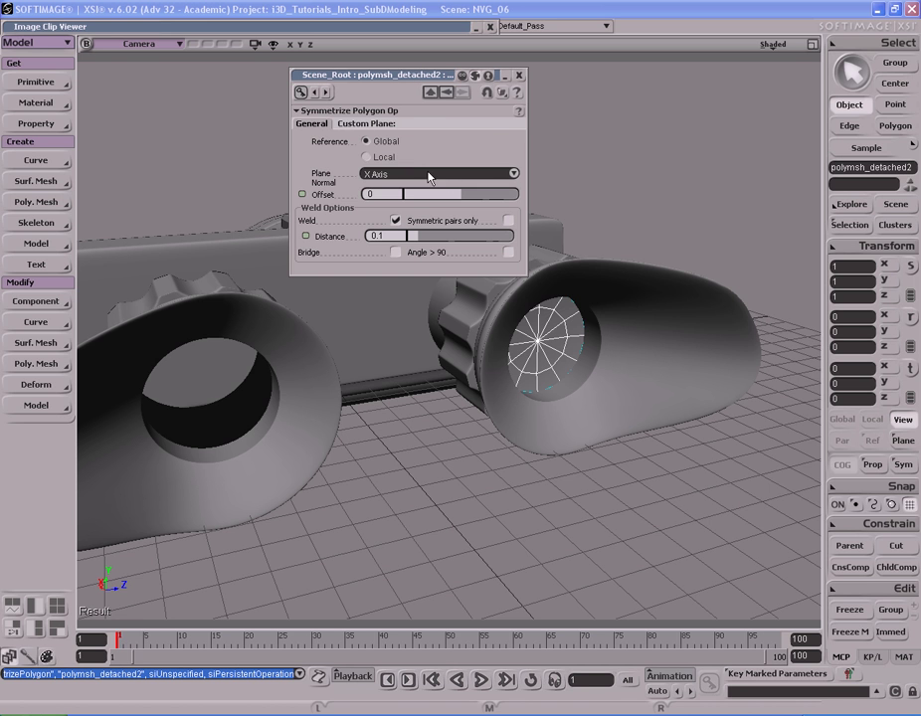
{"action": "left_click", "coordinate": [429, 176]}
{"action": "left_click", "coordinate": [429, 198]}
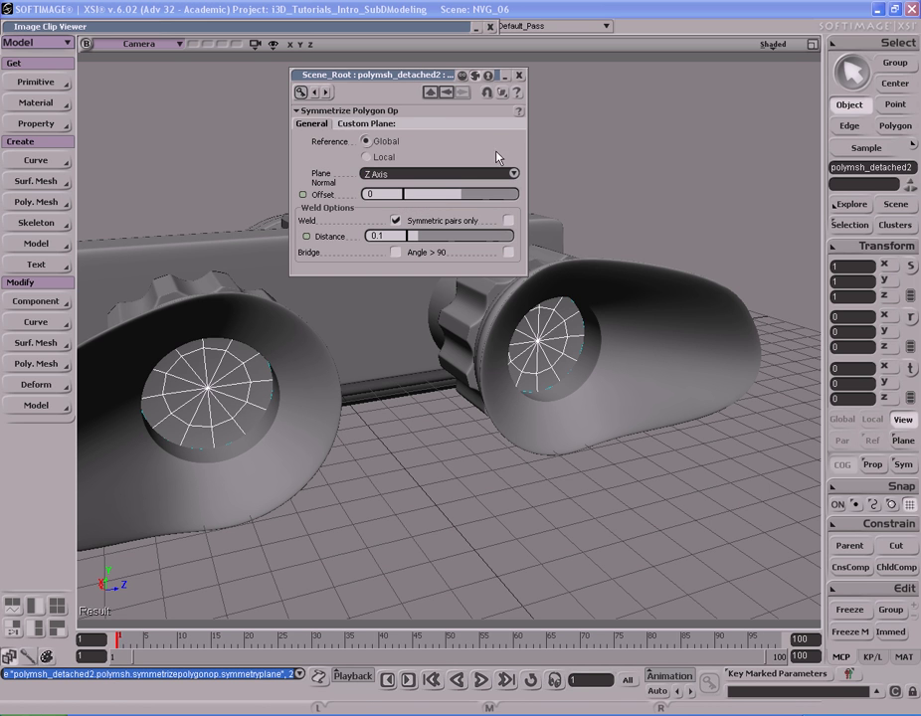
{"action": "left_click", "coordinate": [517, 77]}
- Select the goggles body together with the mirrored lens object and merge them into one polygon mesh
{"action": "key", "text": "s"}
{"action": "right_click_drag", "start_coordinate": [449, 330], "coordinate": [401, 345]}
{"action": "key", "text": "space"}
{"action": "left_click", "coordinate": [545, 286]}
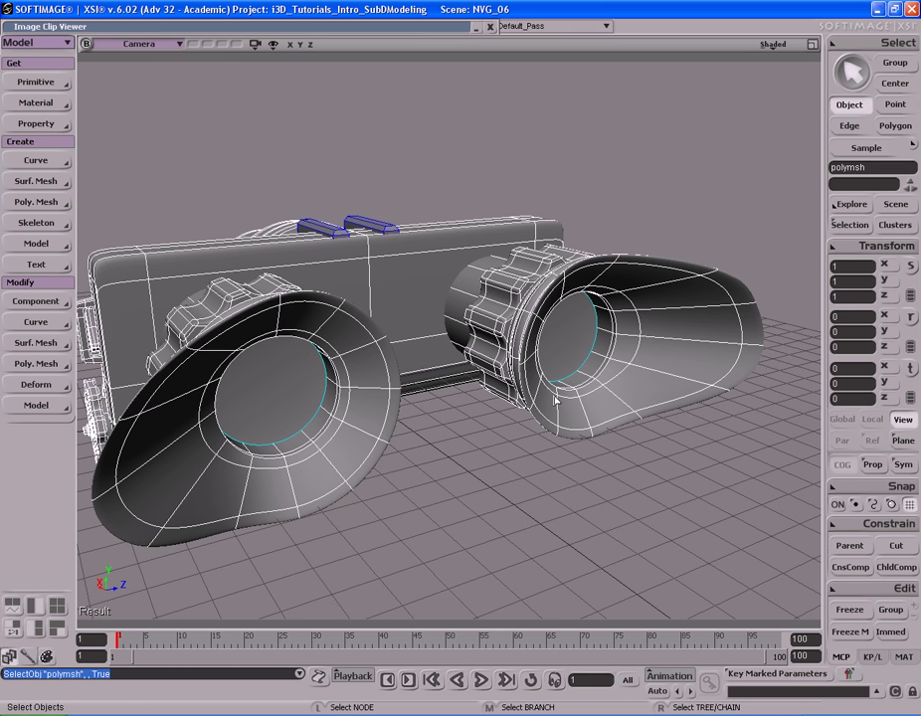
{"action": "key", "text": "shift"}
{"action": "left_click", "coordinate": [576, 335], "text": "shift"}
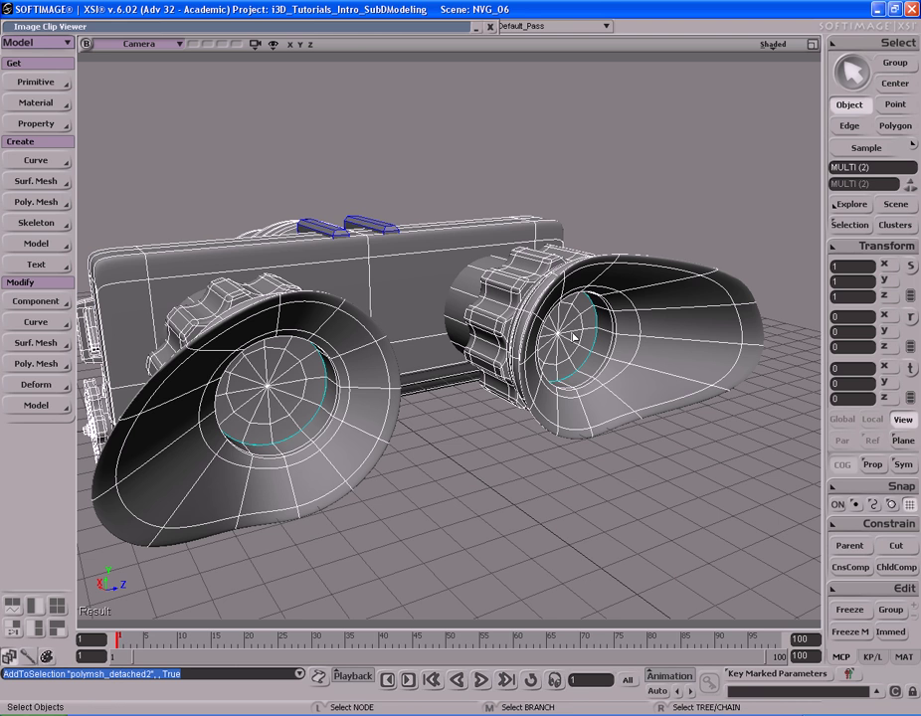
{"action": "key", "text": "s"}
{"action": "middle_click_drag", "start_coordinate": [681, 376], "coordinate": [529, 421]}
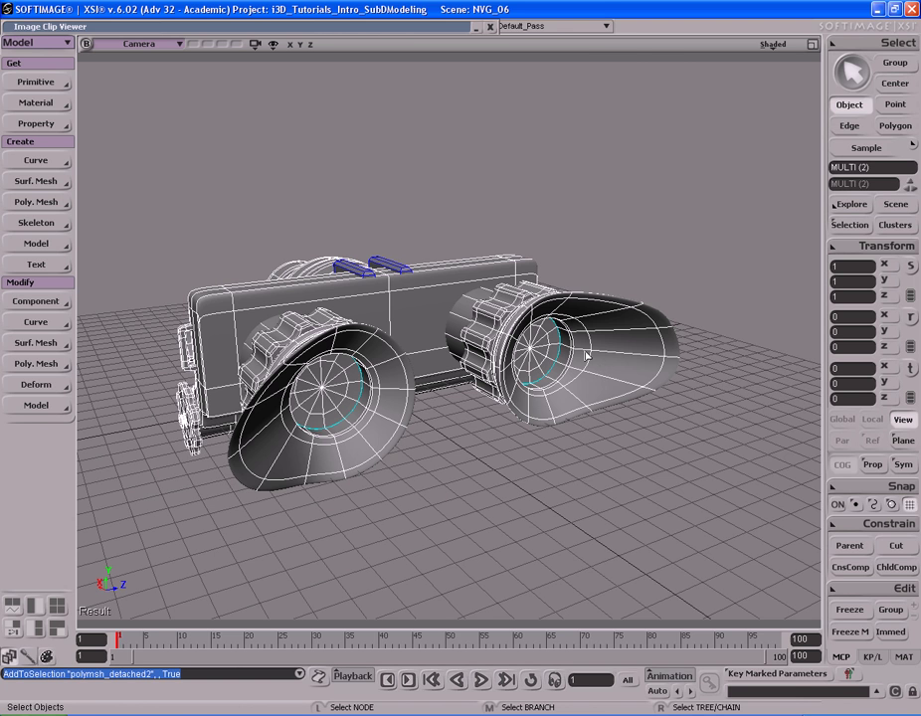
{"action": "right_click", "coordinate": [588, 392]}
{"action": "left_click", "coordinate": [647, 659]}
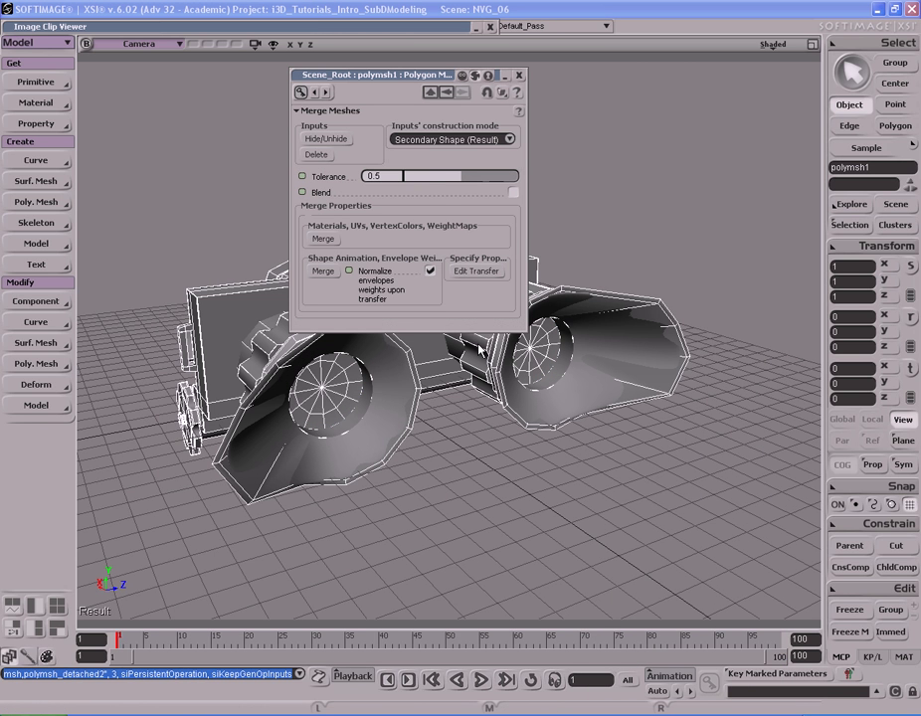
- Set the new merge tolerance to 0, then hide and delete the input objects
{"action": "left_click_drag", "start_coordinate": [410, 178], "coordinate": [397, 178]}
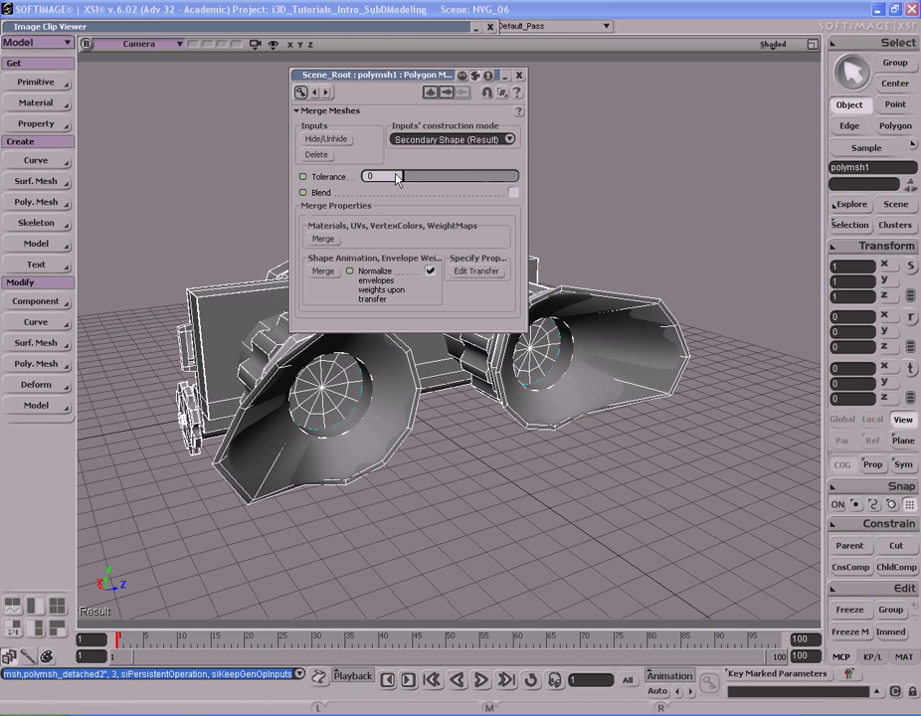
{"action": "left_click", "coordinate": [342, 141]}
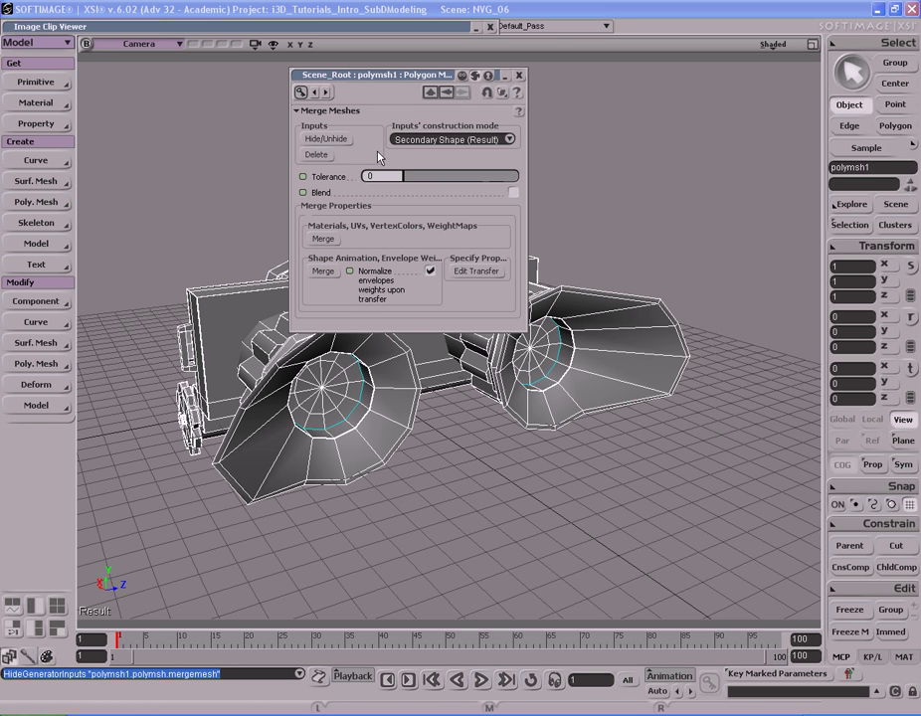
{"action": "left_click", "coordinate": [319, 156]}
{"action": "key", "text": "s"}
{"action": "right_click_drag", "start_coordinate": [477, 403], "coordinate": [456, 353]}
{"action": "key", "text": "space"}
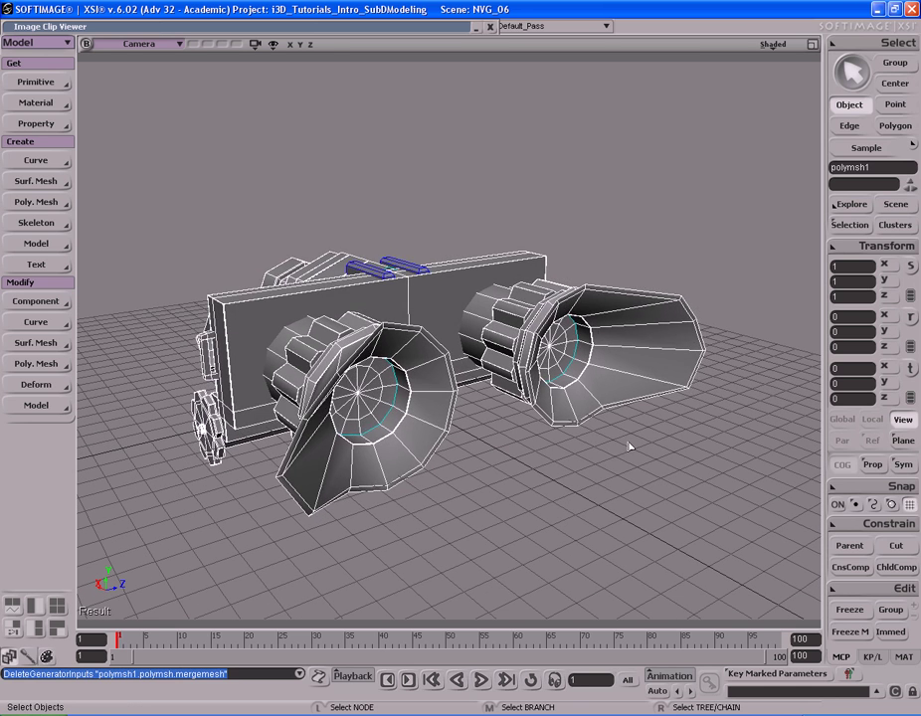
- Increase the new merged mesh's subdivision and examine the smoothed goggles deselected from the front
{"action": "left_click", "coordinate": [648, 457]}
{"action": "left_click", "coordinate": [555, 395]}
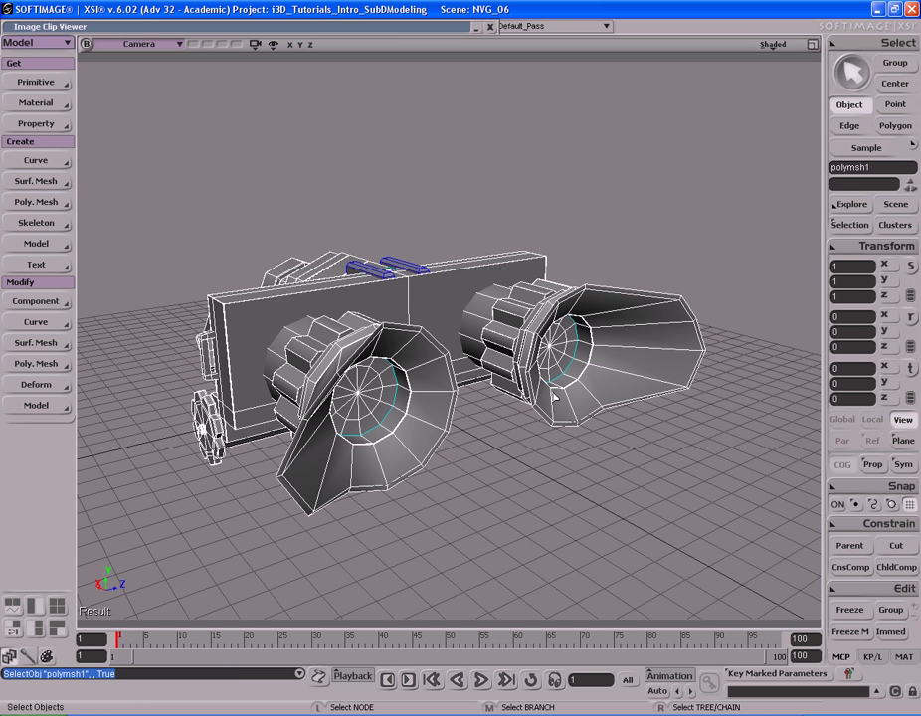
{"action": "key", "text": "plus"}
{"action": "left_click", "coordinate": [568, 230]}
{"action": "key", "text": "s"}
{"action": "mouse_move", "coordinate": [569, 230]}
{"action": "right_mouse_down"}
{"action": "mouse_move", "coordinate": [603, 261]}
{"action": "mouse_move", "coordinate": [578, 245]}
{"action": "mouse_move", "coordinate": [547, 243]}
{"action": "mouse_move", "coordinate": [674, 229]}
{"action": "mouse_move", "coordinate": [693, 261]}
{"action": "mouse_move", "coordinate": [617, 248]}
{"action": "mouse_move", "coordinate": [534, 268]}
{"action": "mouse_move", "coordinate": [453, 261]}
{"action": "mouse_move", "coordinate": [610, 258]}
{"action": "mouse_move", "coordinate": [646, 245]}
{"action": "mouse_move", "coordinate": [508, 257]}
{"action": "mouse_move", "coordinate": [669, 245]}
{"action": "mouse_move", "coordinate": [581, 240]}
{"action": "right_mouse_up"}
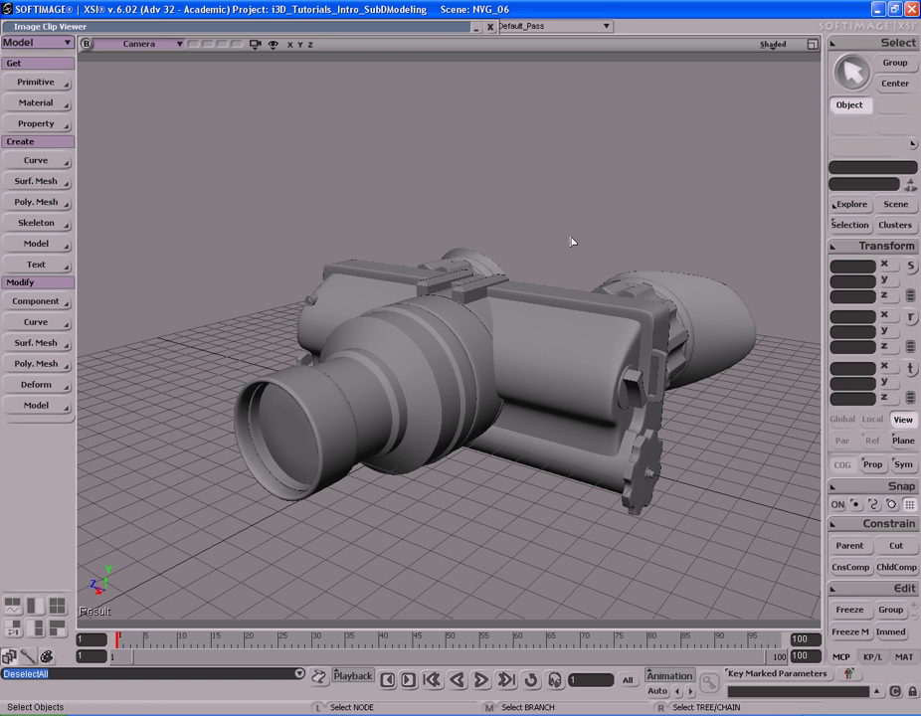
{"action": "key", "text": "s"}
{"action": "right_click_drag", "start_coordinate": [565, 220], "coordinate": [505, 253]}
- Reduce the merged goggles to the lowest subdivision level and freeze the mesh's modeling history
{"action": "left_click", "coordinate": [572, 333]}
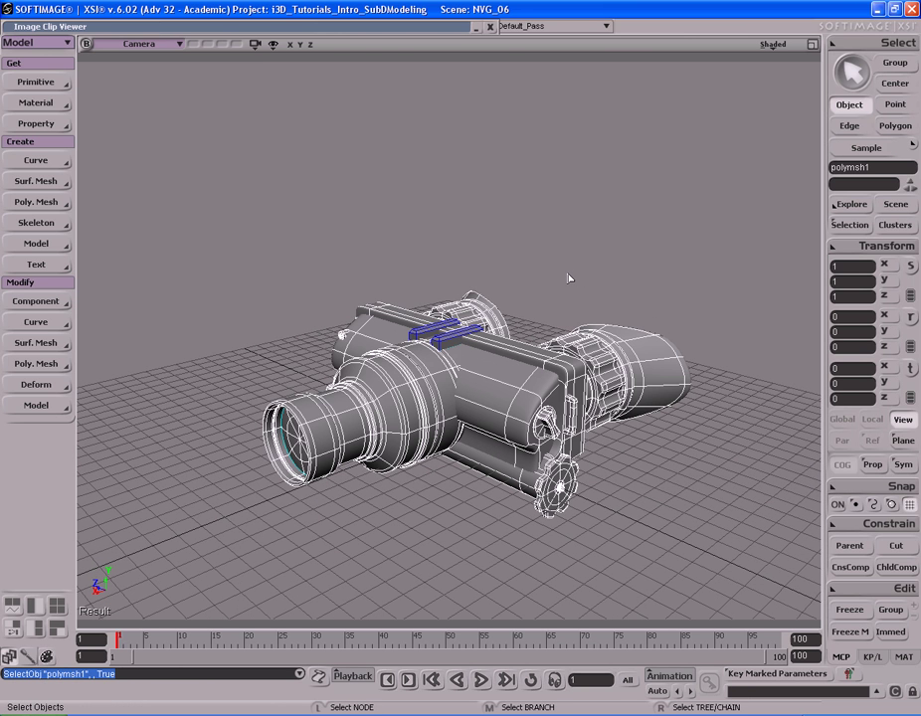
{"action": "key", "text": "minus"}
{"action": "key", "text": "minus"}
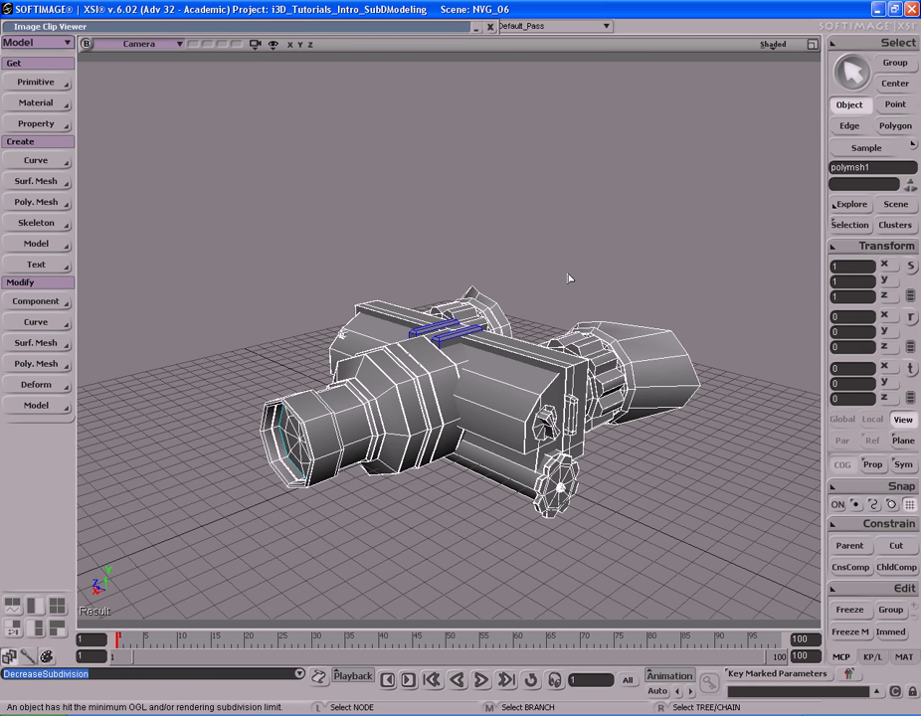
{"action": "right_click_drag", "start_coordinate": [570, 279], "coordinate": [509, 268]}
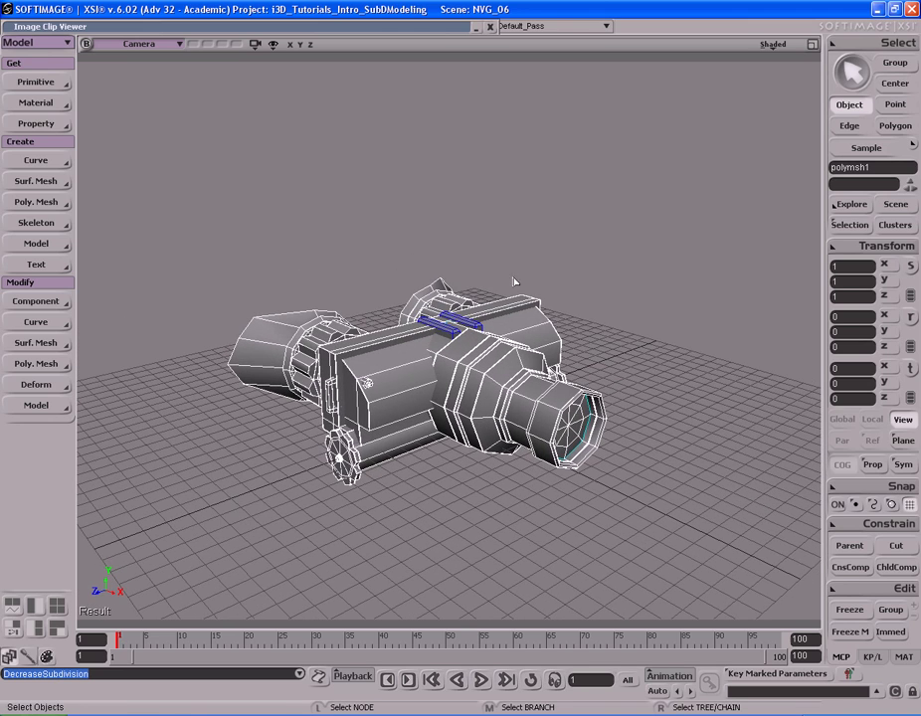
{"action": "key", "text": "ctrl+shift+f"}
{"action": "right_click_drag", "start_coordinate": [610, 310], "coordinate": [614, 295]}
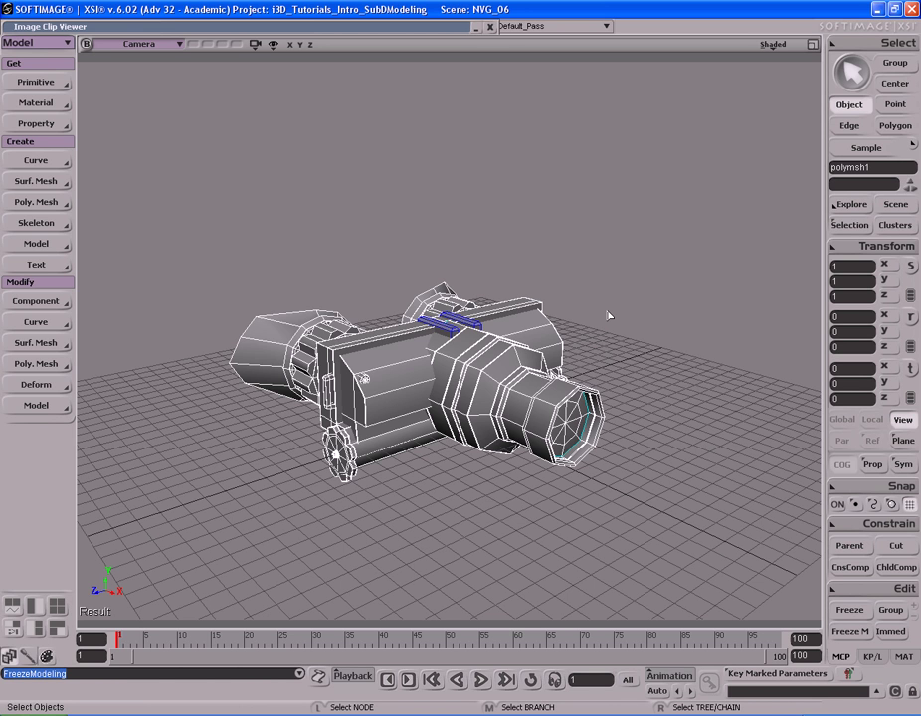
- Select the merged goggles mesh, then bring the reference photo of the goggles into view and close its viewer
{"action": "left_click", "coordinate": [519, 343]}
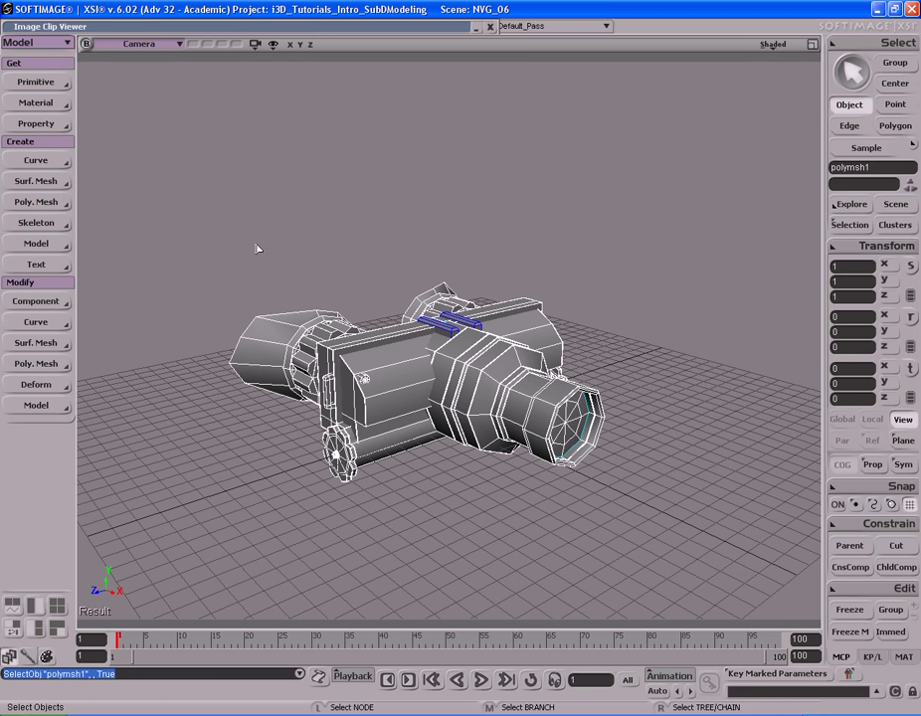
{"action": "left_click_drag", "start_coordinate": [298, 26], "coordinate": [438, 129]}
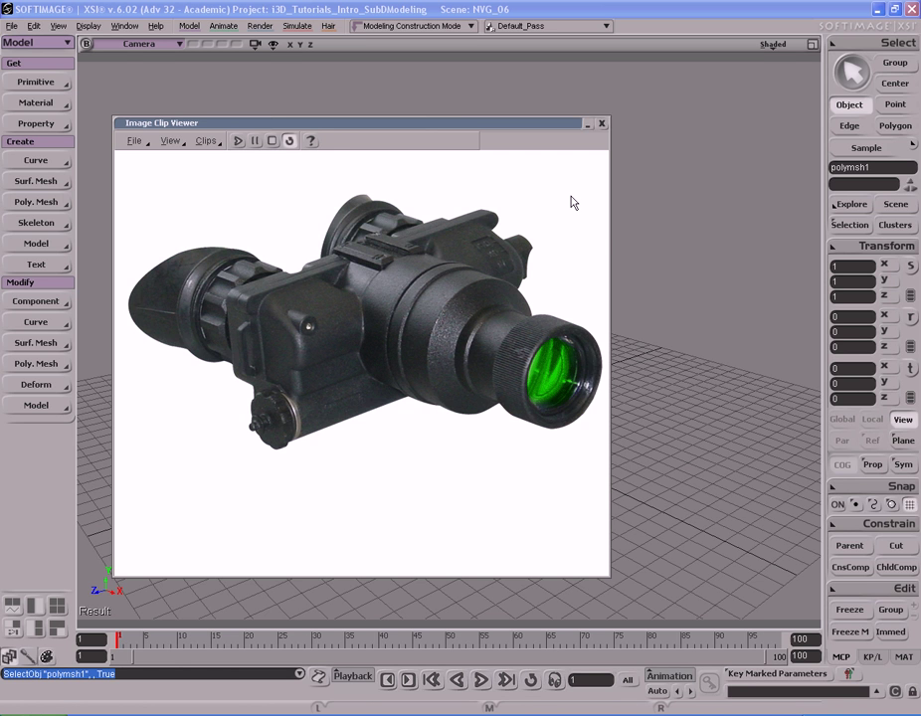
{"action": "left_click", "coordinate": [602, 124]}
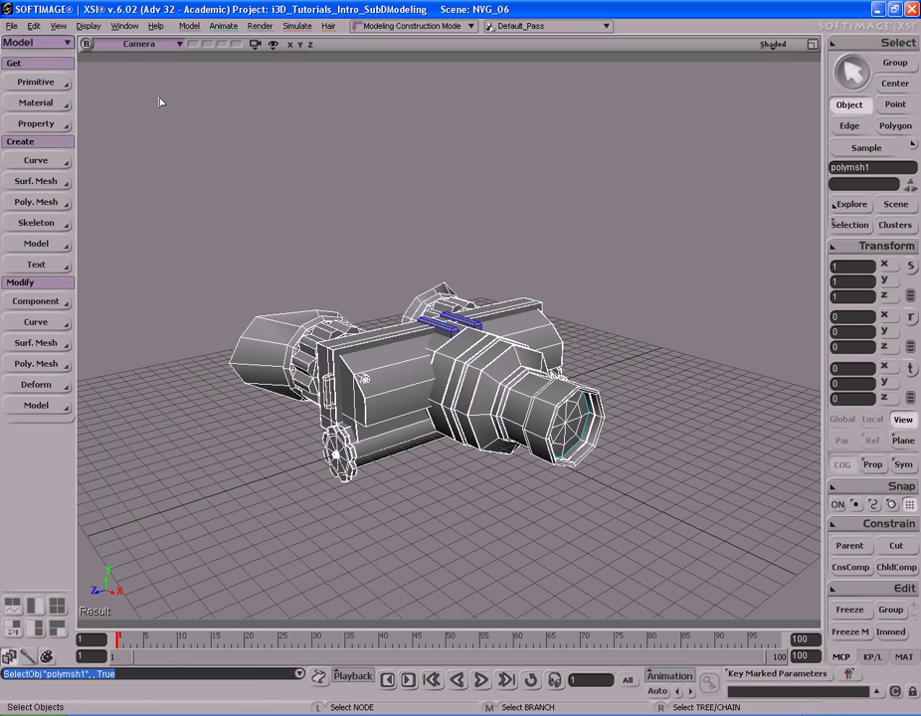
- Start a dotXSI export of the selected goggles mesh, reviewing and accepting the existing export options
{"action": "left_click", "coordinate": [12, 26]}
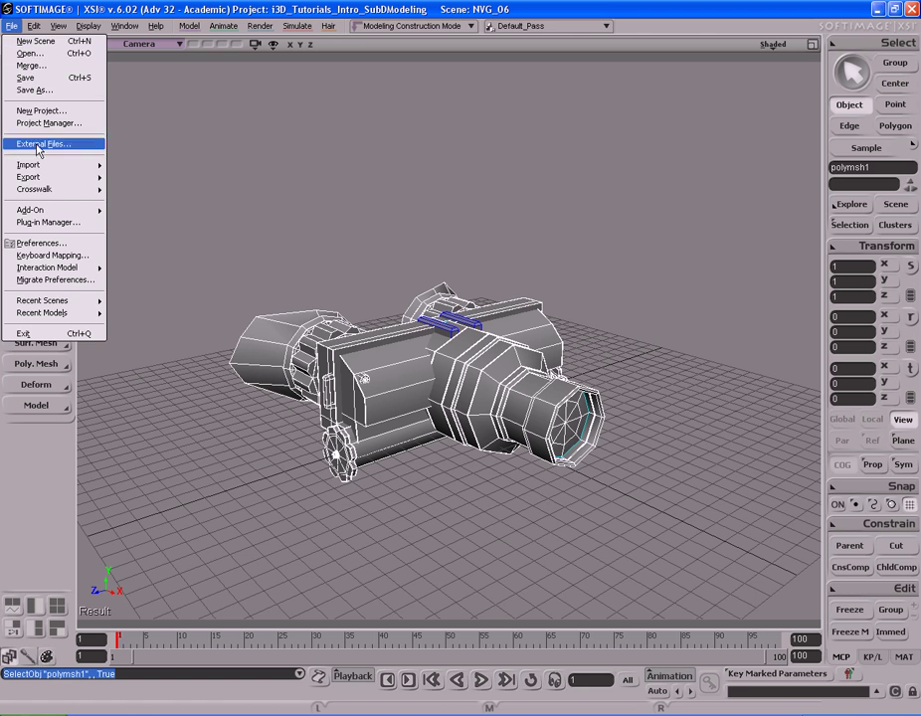
{"action": "mouse_move", "coordinate": [40, 179]}
{"action": "left_click", "coordinate": [11, 26]}
{"action": "left_click", "coordinate": [12, 26]}
{"action": "mouse_move", "coordinate": [62, 179]}
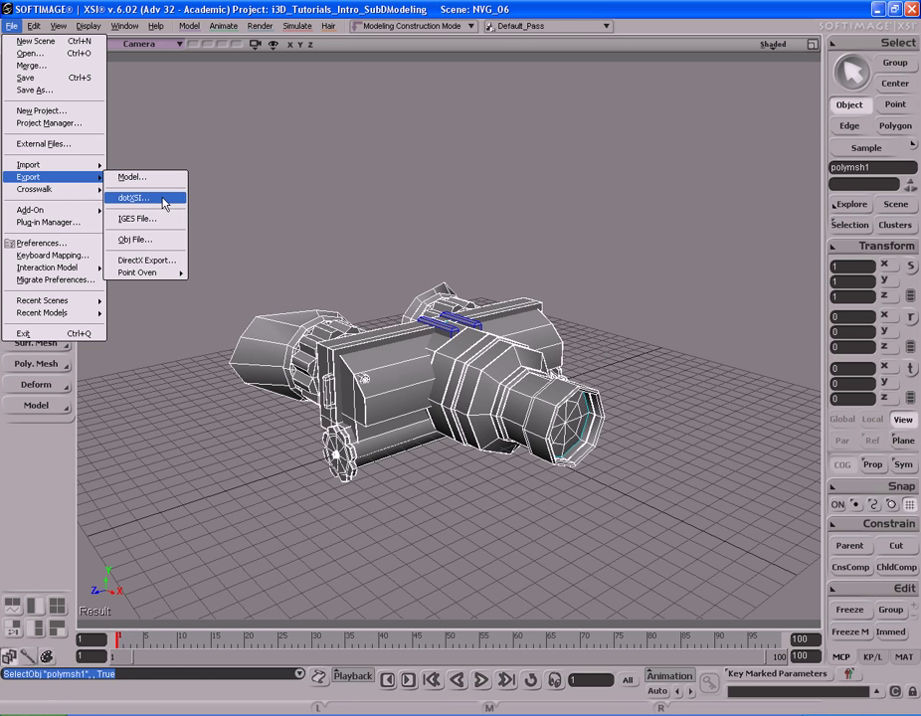
{"action": "left_click", "coordinate": [134, 198]}
{"action": "left_click_drag", "start_coordinate": [611, 318], "coordinate": [613, 438]}
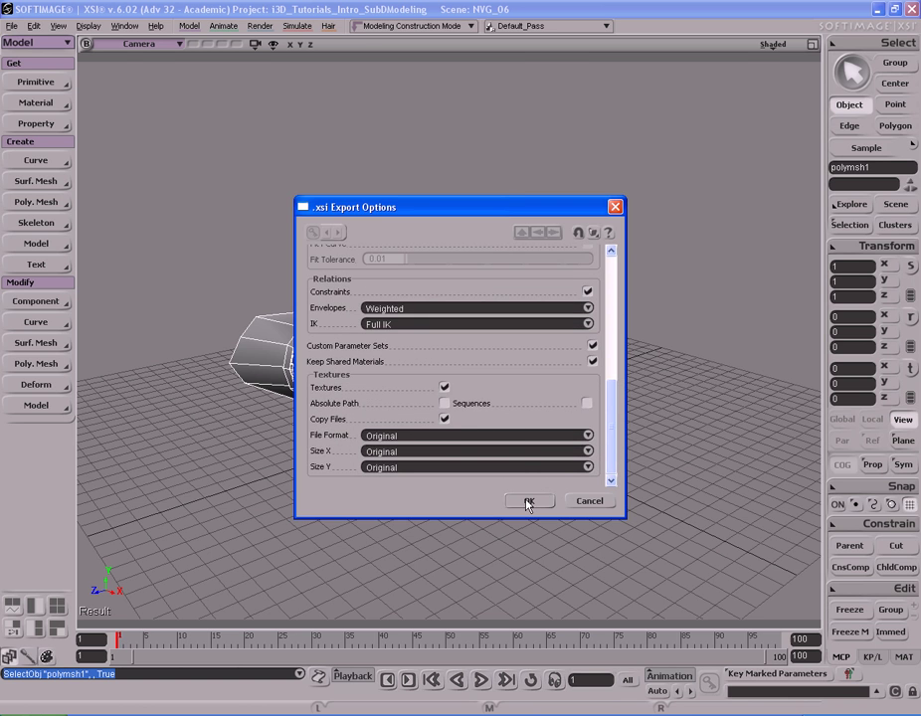
{"action": "left_click", "coordinate": [528, 501]}
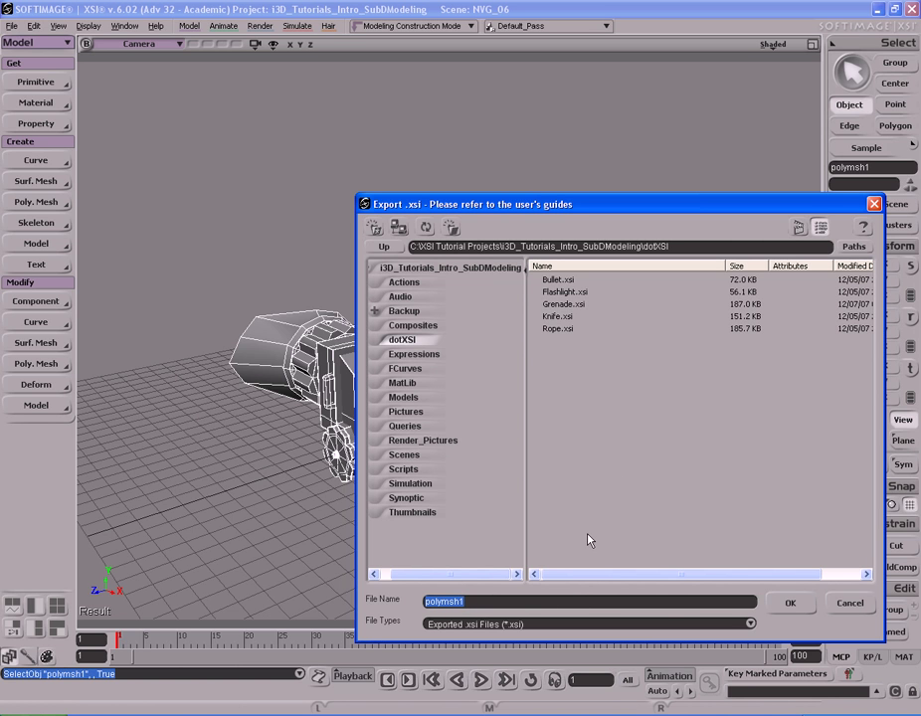
- Name the export file NVG and choose the project's dotXSI folder as its destination
{"action": "type", "text": "NVG"}
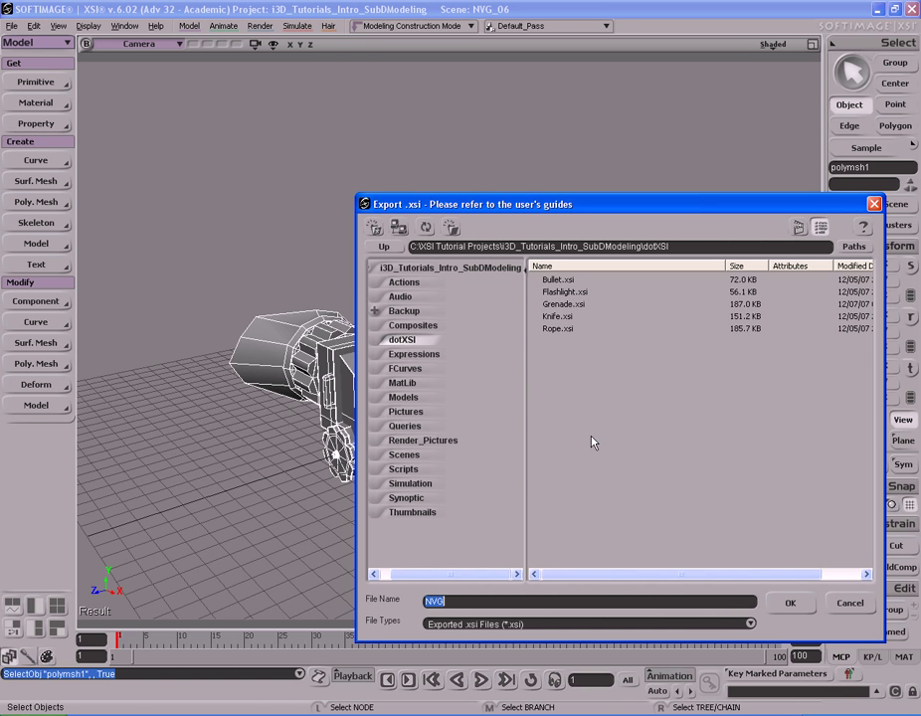
{"action": "left_click", "coordinate": [396, 343]}
{"action": "left_click", "coordinate": [428, 270]}
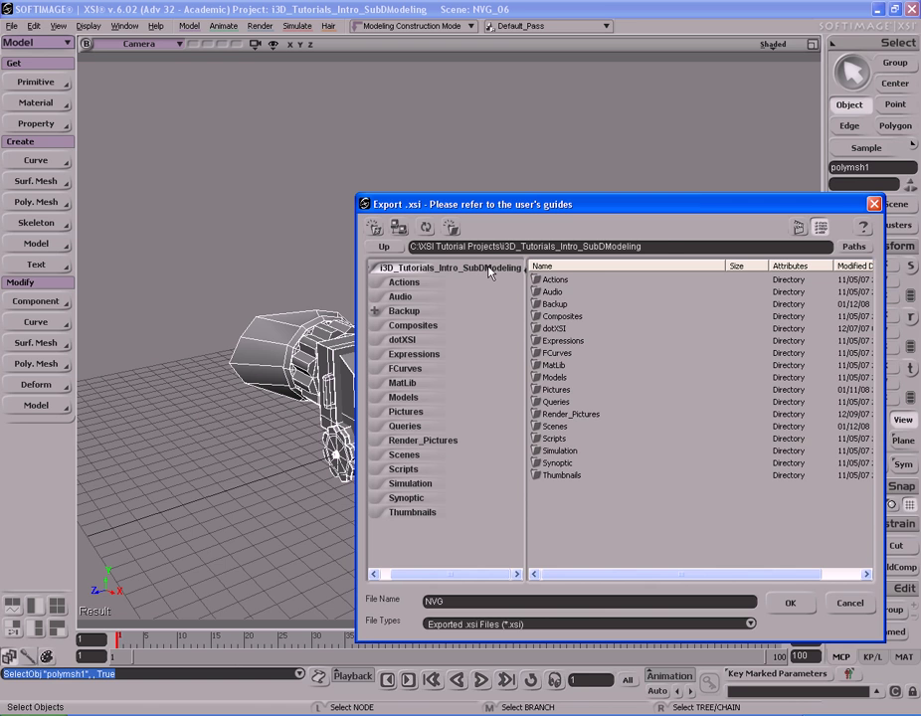
{"action": "left_click", "coordinate": [402, 339]}
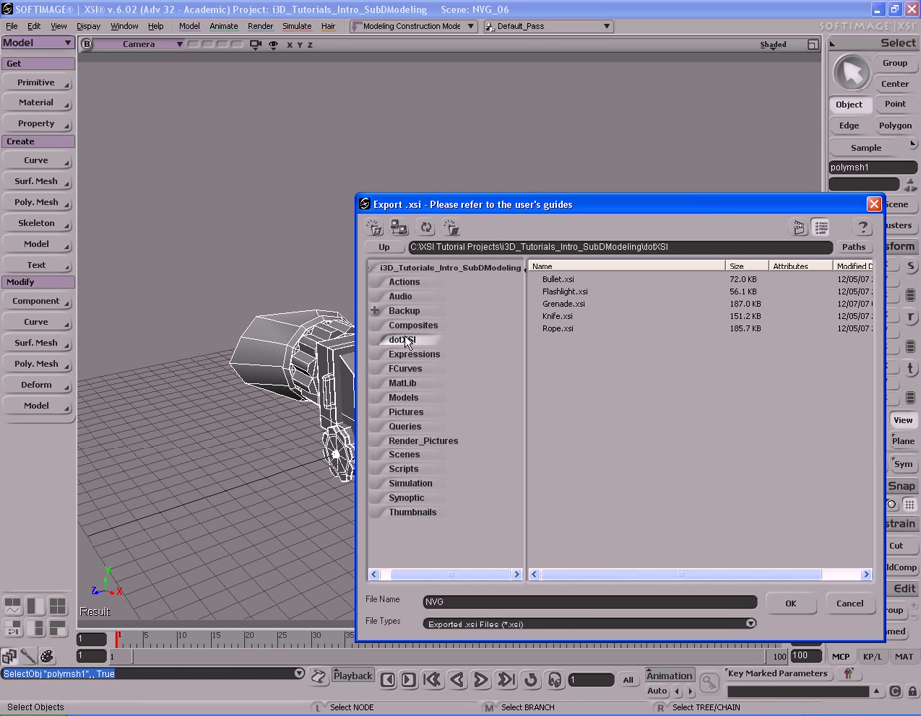